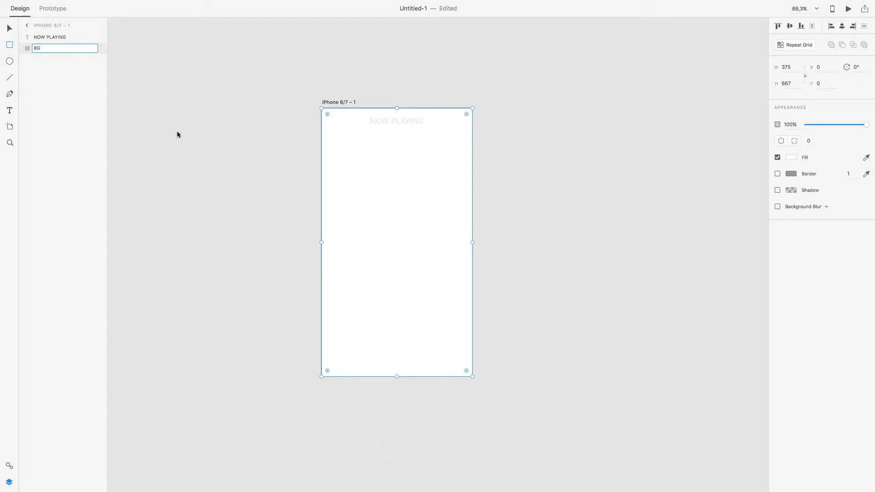
Name the artboard-sized rectangle BG and fill it with black
key(Return)
click(89, 48)
click(90, 48)
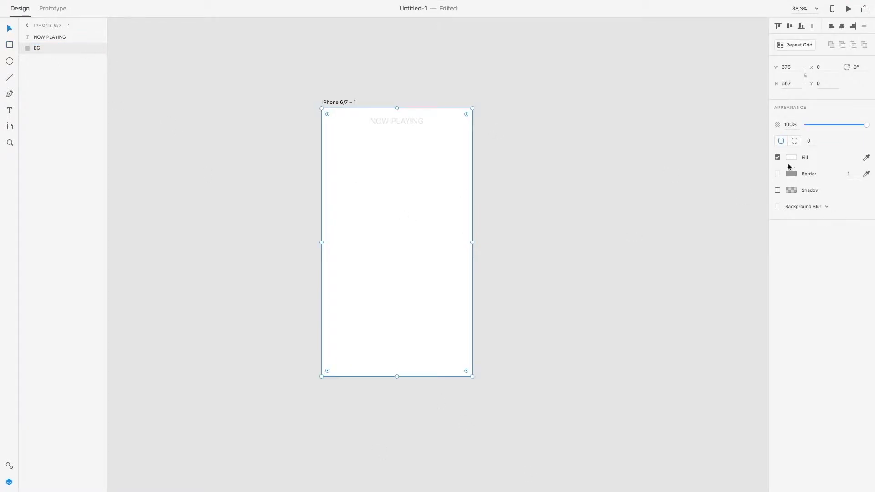
click(791, 157)
drag(702, 157, 657, 186)
click(657, 186)
click(44, 39)
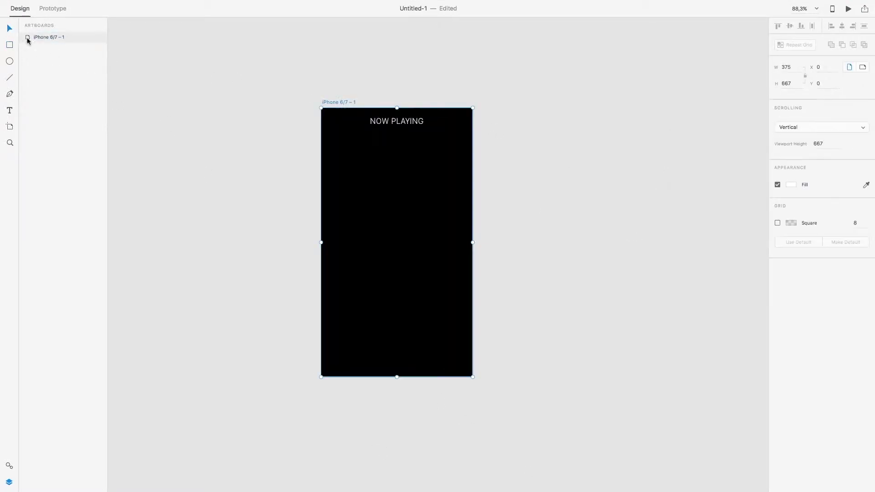
Set the NOW PLAYING heading to Medium weight with character spacing 5 and keep it centred horizontally on the artboard
click(390, 122)
click(866, 138)
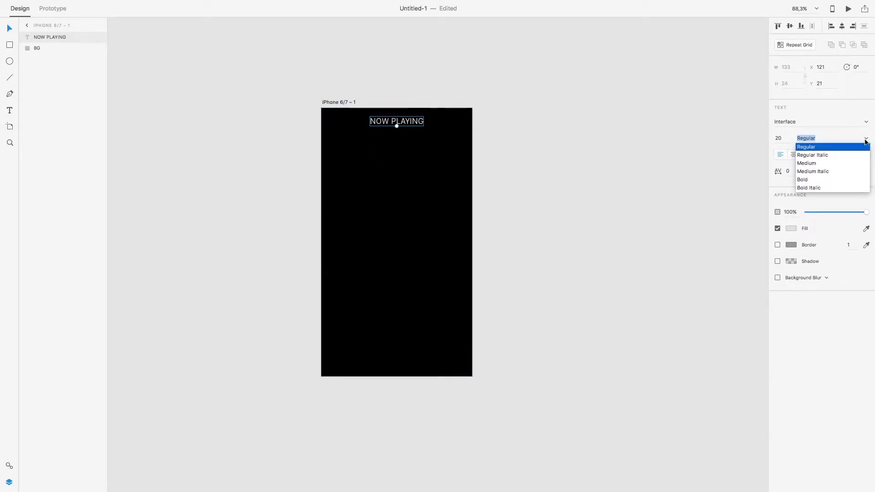
click(813, 165)
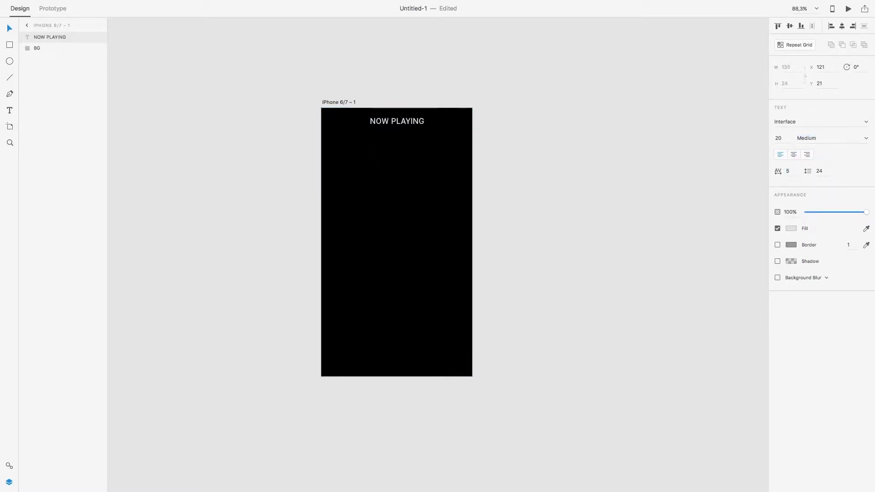
key(super+1)
mouse_move(418, 130)
mouse_down()
mouse_move(443, 150)
mouse_move(408, 126)
mouse_up()
click(551, 186)
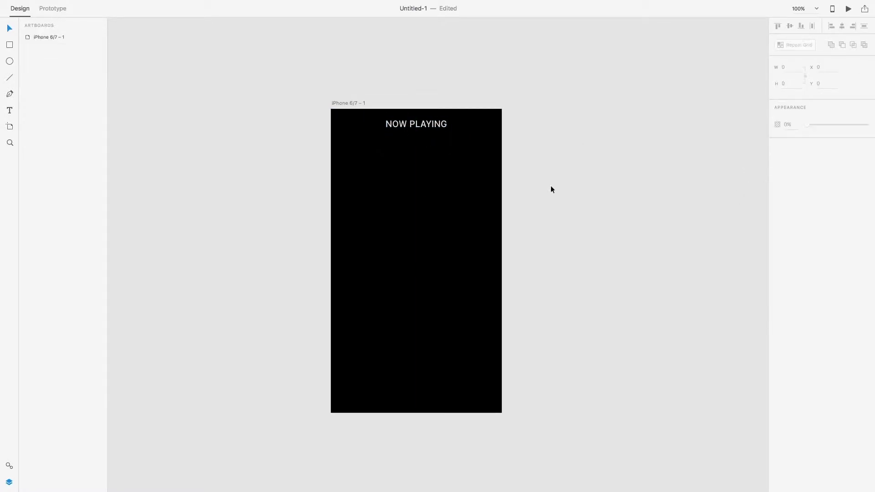
Import the first three images on the Desktop, from the 3e93c15b2 JPEG through 600x600bb.jpg, as album covers
right_click(378, 192)
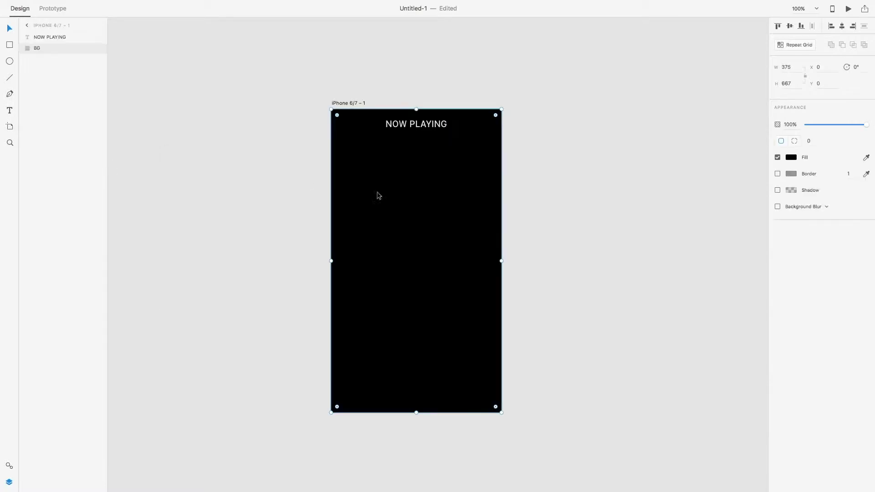
click(91, 2)
click(47, 4)
click(69, 104)
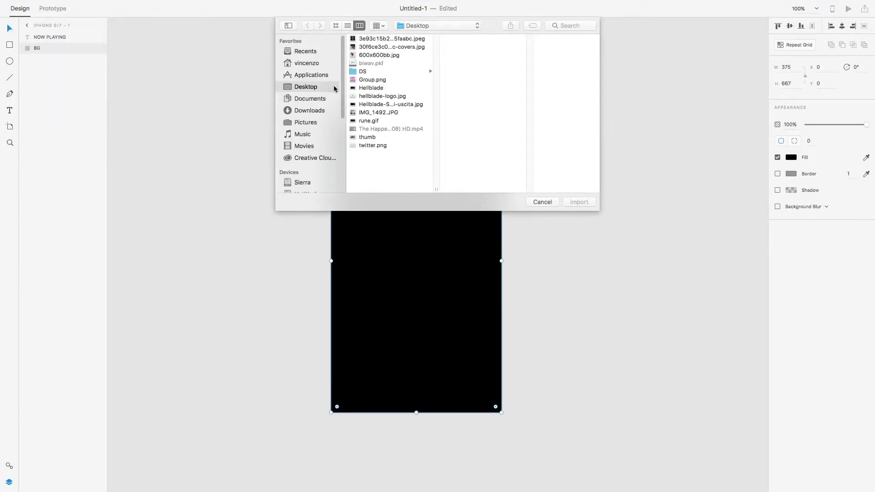
click(393, 55)
shift+click(395, 39)
click(582, 204)
click(558, 358)
Move the Two Steps From Hell cover aside and stack the Monty Are I and ZEDD covers mid-artboard at matching sizes
click(424, 262)
drag(424, 262, 290, 251)
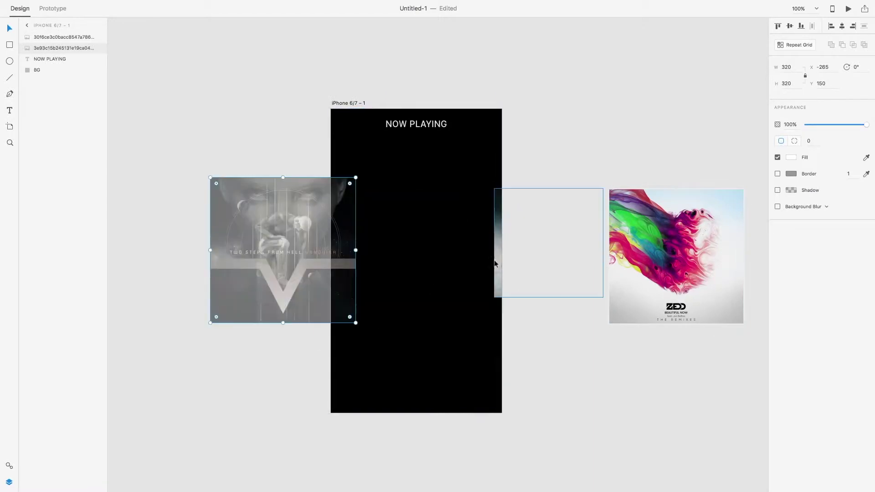
drag(497, 261, 324, 251)
drag(401, 249, 397, 254)
drag(688, 269, 441, 260)
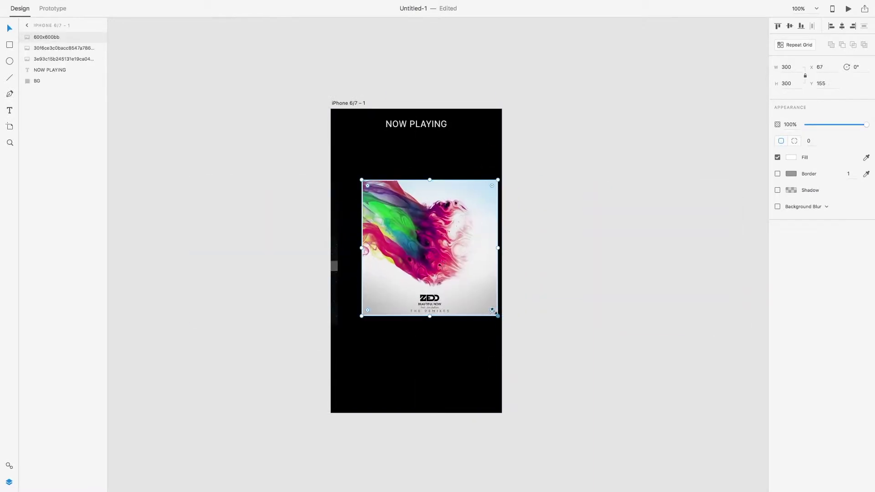
drag(494, 312, 469, 297)
Bring the Two Steps From Hell cover to the front of the stack and scale it to about 241 px square over the others
drag(334, 262, 519, 317)
drag(64, 60, 66, 36)
drag(462, 291, 448, 236)
drag(507, 325, 471, 289)
Rename the three image layers, from front to back, as COVER, COVER2 and COVER3
double_click(53, 37)
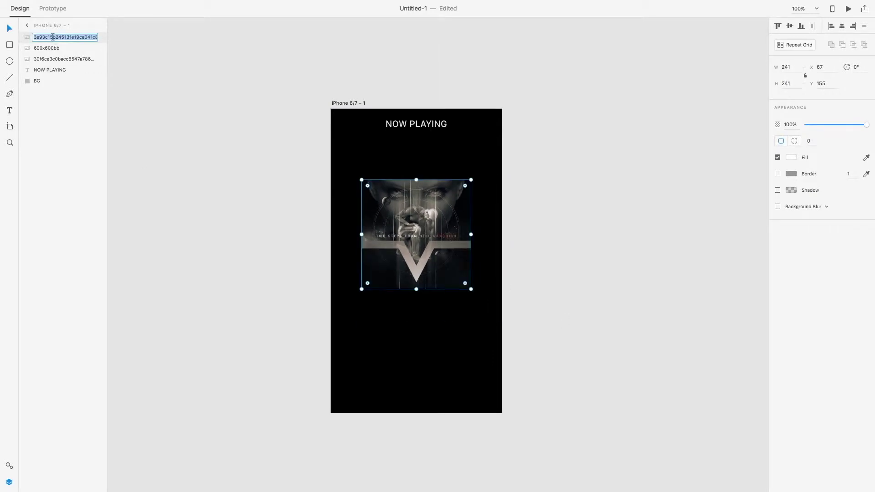
text(COVER)
key(Return)
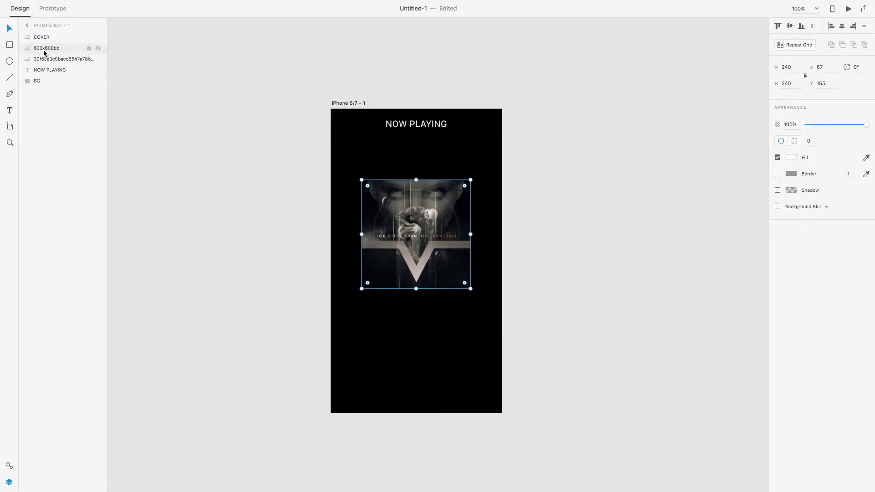
double_click(44, 53)
text(COVER2)
key(Tab)
text(COVER3)
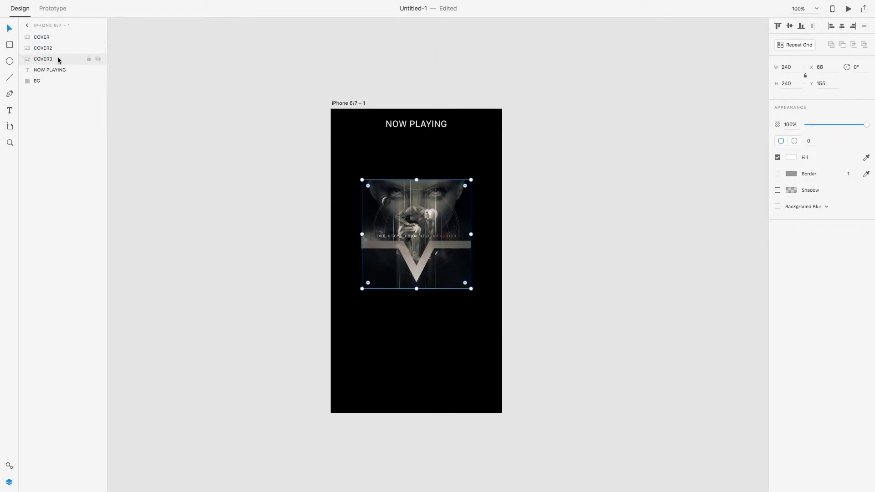
Reverse the stacking order of the covers so COVER3 is in front and COVER is at the back
mouse_move(56, 36)
mouse_down()
mouse_move(52, 50)
mouse_move(54, 34)
mouse_up()
click(238, 129)
double_click(31, 39)
key(Left)
click(289, 198)
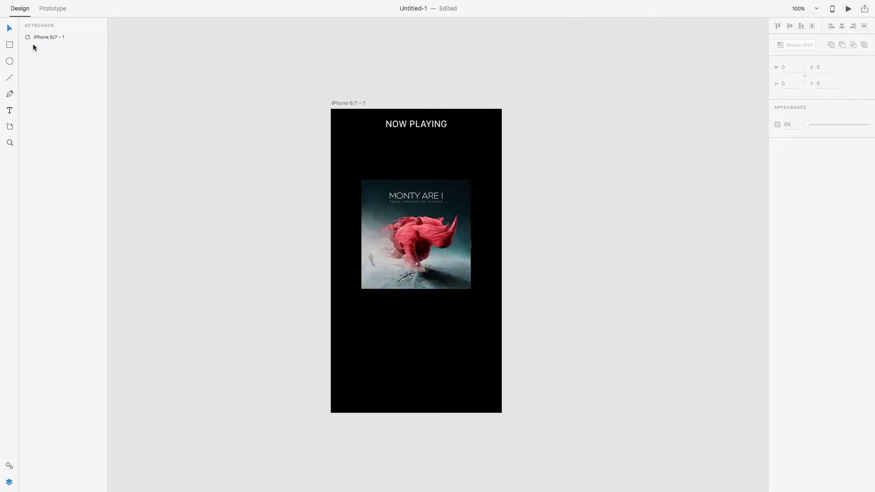
Raise COVER2 and COVER above the front cover's upper edge and scale each progressively smaller for a receding stack
double_click(32, 39)
click(51, 48)
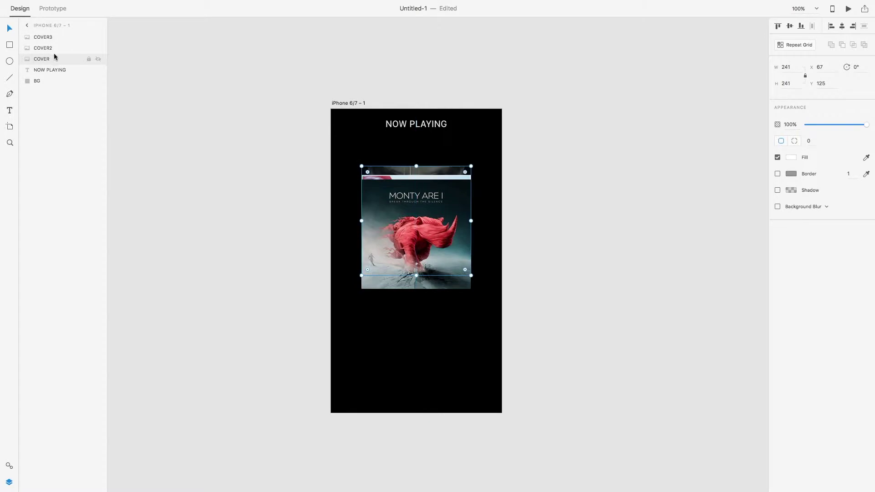
key(super+=)
drag(504, 86, 491, 90)
click(42, 59)
click(595, 77)
key(super+minus)
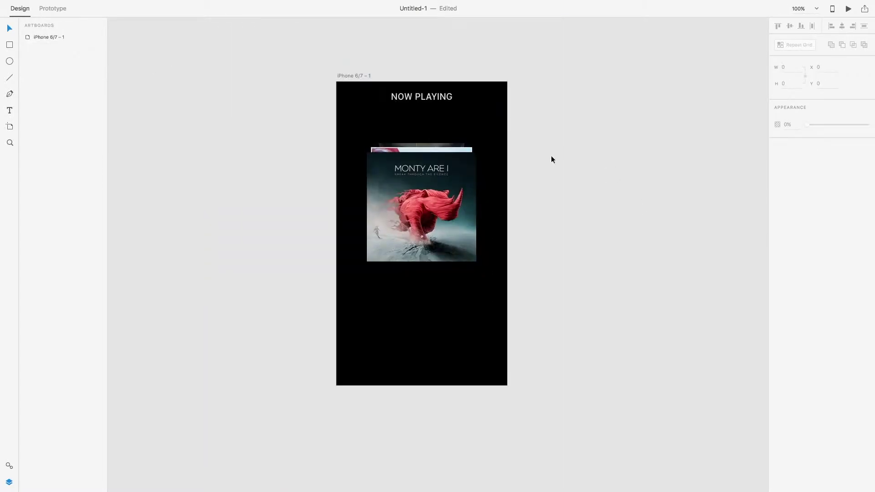
Duplicate COVER3, place the copy just above BG in the layer order, and enlarge it to about 712 px square
click(459, 237)
key(super+d)
drag(51, 37, 62, 86)
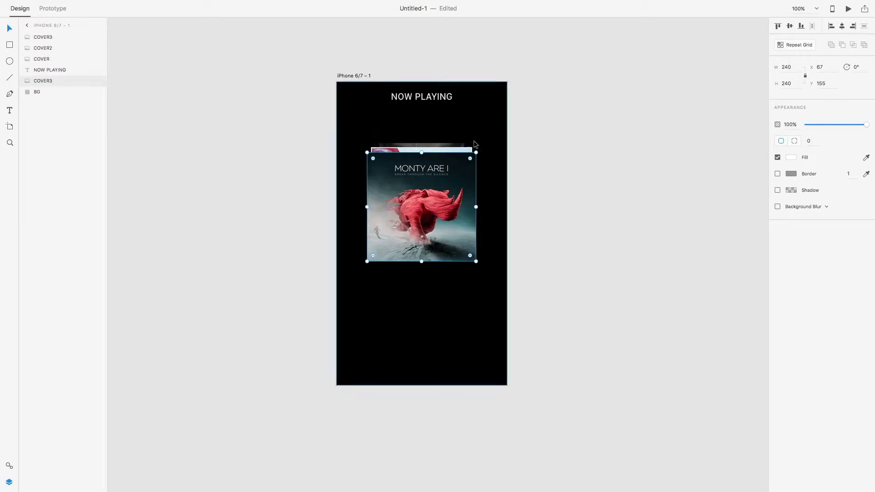
drag(476, 153, 583, 69)
Apply an Object Blur of 22 to the enlarged cover copy behind the heading
click(777, 207)
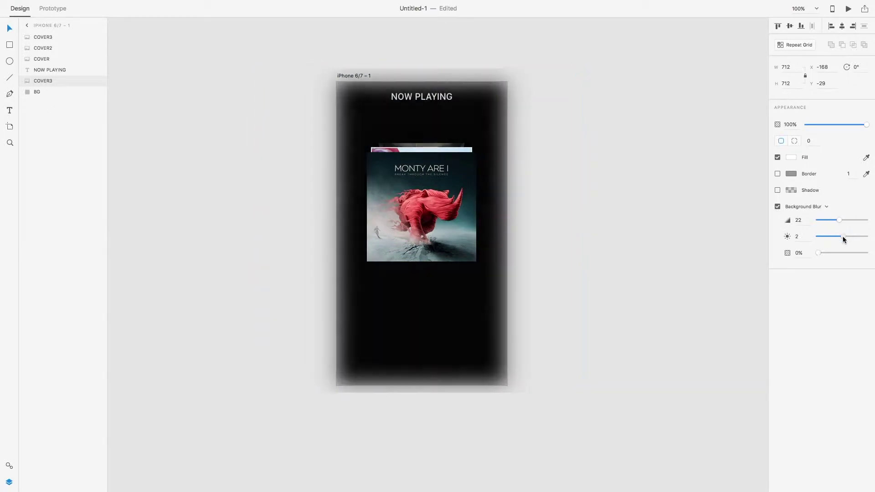
click(777, 207)
click(804, 207)
click(798, 214)
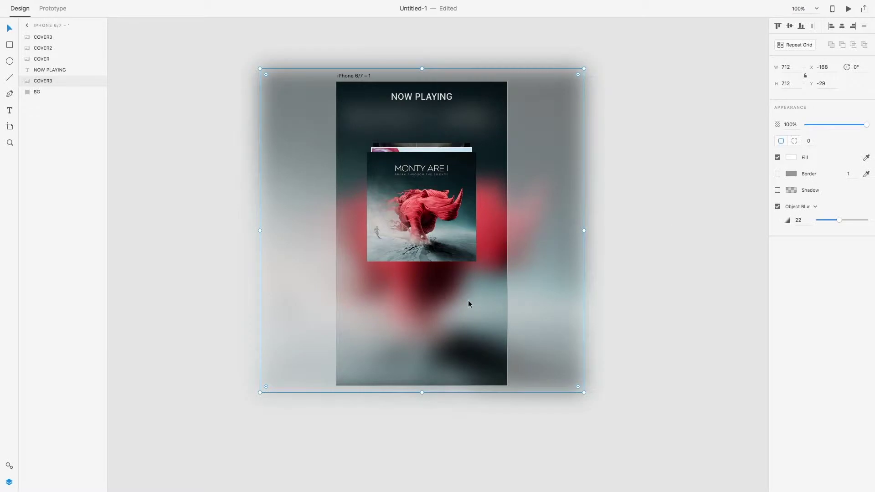
click(296, 274)
Draw a black rectangle about 204 × 153 px over the lower part of the front cover as its shadow
click(420, 234)
mouse_move(375, 202)
mouse_down()
mouse_move(474, 279)
mouse_move(468, 272)
mouse_up()
click(791, 158)
drag(687, 170, 679, 176)
click(592, 201)
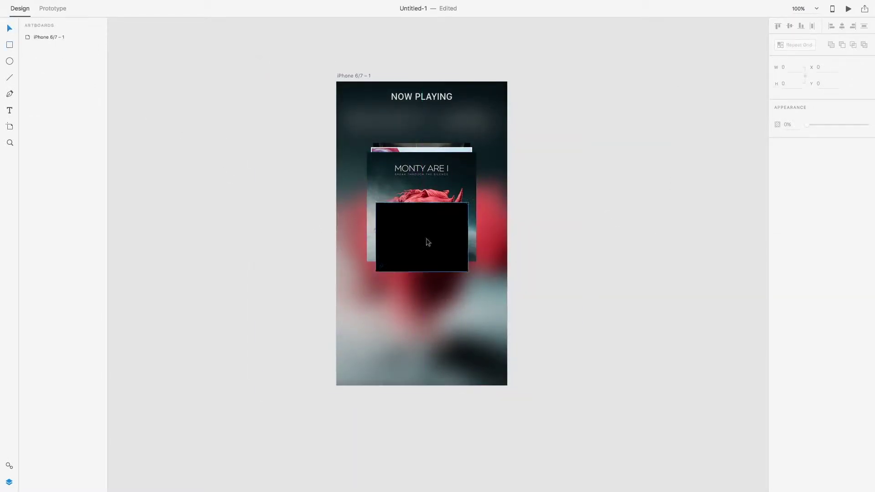
Place the black rectangle directly behind COVER3 and give it an Object Blur of 30
click(427, 241)
drag(47, 38, 49, 54)
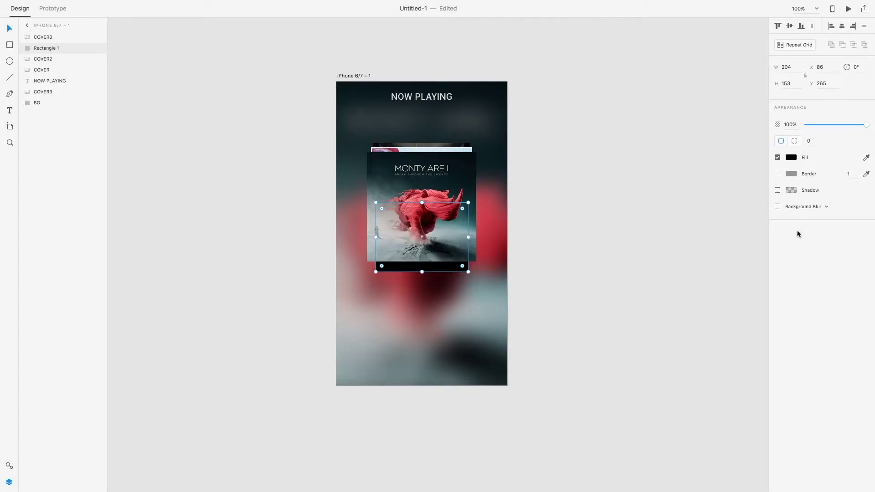
click(777, 207)
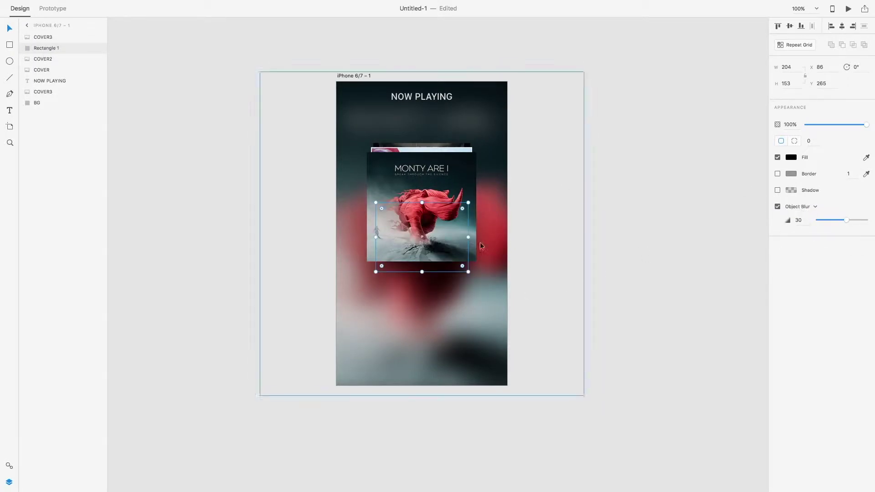
click(593, 198)
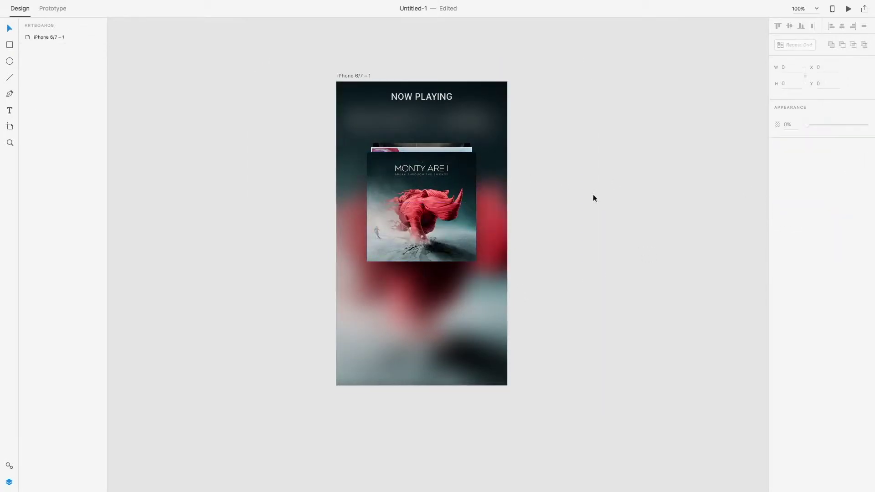
Reduce the shadow rectangle's Object Blur to 14 and enlarge it to about 208 × 237 px
click(449, 267)
drag(846, 220, 831, 220)
click(685, 225)
click(449, 267)
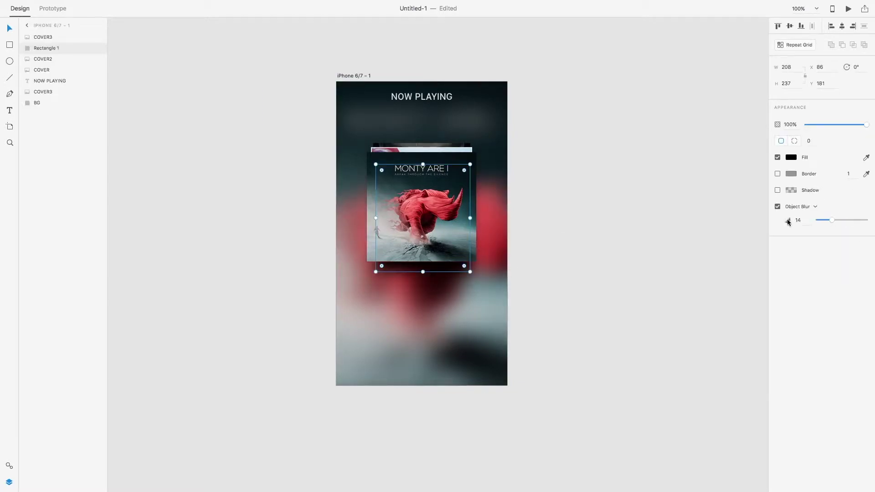
click(791, 157)
click(671, 274)
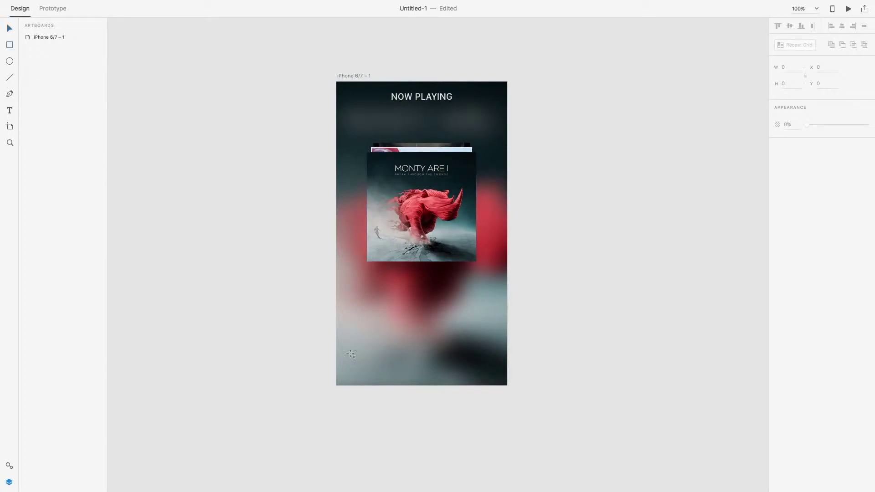
Draw a progress track about 316 × 11 px near the artboard's lower edge, without border and with Background Blur
drag(350, 353, 494, 355)
click(777, 174)
click(778, 207)
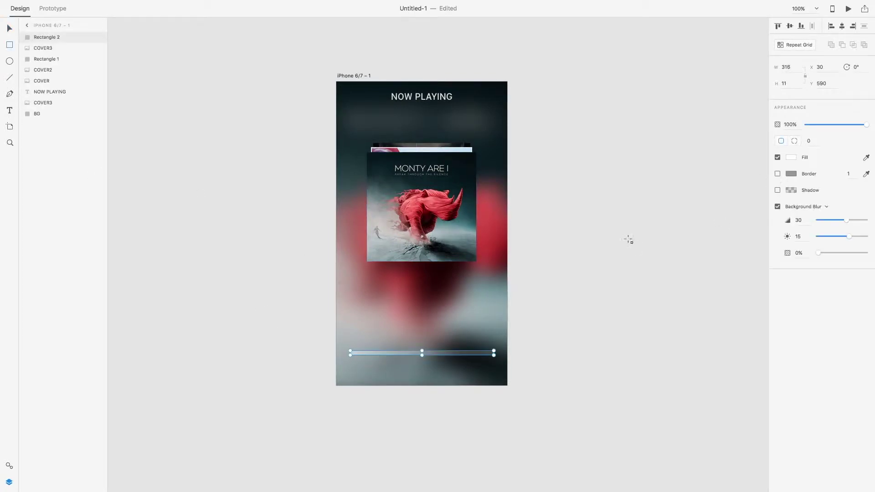
Reduce the progress track's height to 8 px
key(super+plus)
drag(592, 335, 592, 241)
drag(404, 361, 405, 359)
key(v)
click(428, 450)
click(335, 355)
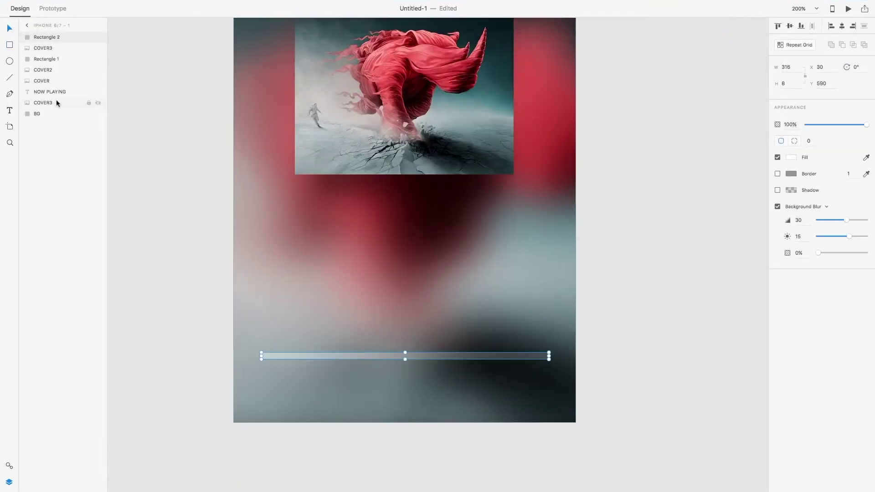
Lock the blurred COVER3 copy and the BG layer
click(57, 103)
click(89, 103)
click(88, 114)
Duplicate the track as a solid white progress bar about 158 px wide, with Background Blur turned off
click(334, 353)
key(super+d)
drag(549, 356, 404, 355)
click(777, 207)
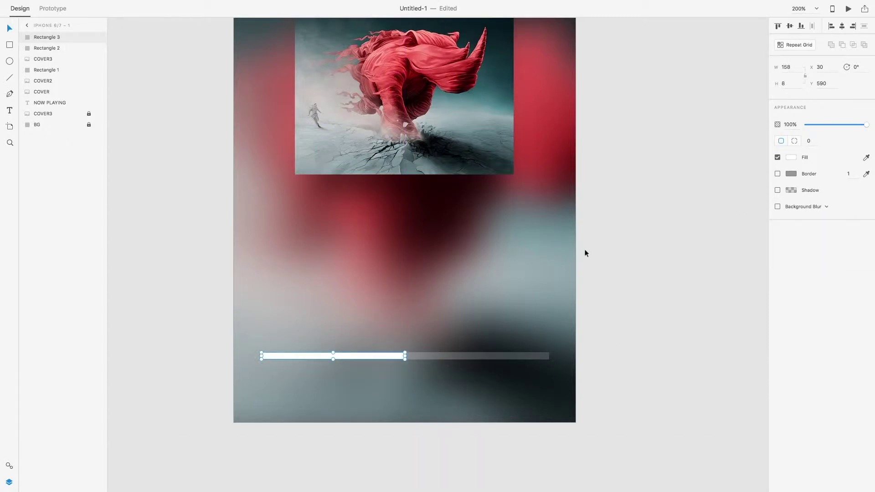
click(592, 240)
Shorten the track to about 282 px, centre it horizontally on the artboard, and line up the white progress bar with its start
click(300, 355)
drag(262, 356, 272, 356)
click(266, 356)
drag(548, 356, 529, 356)
click(482, 355)
click(842, 27)
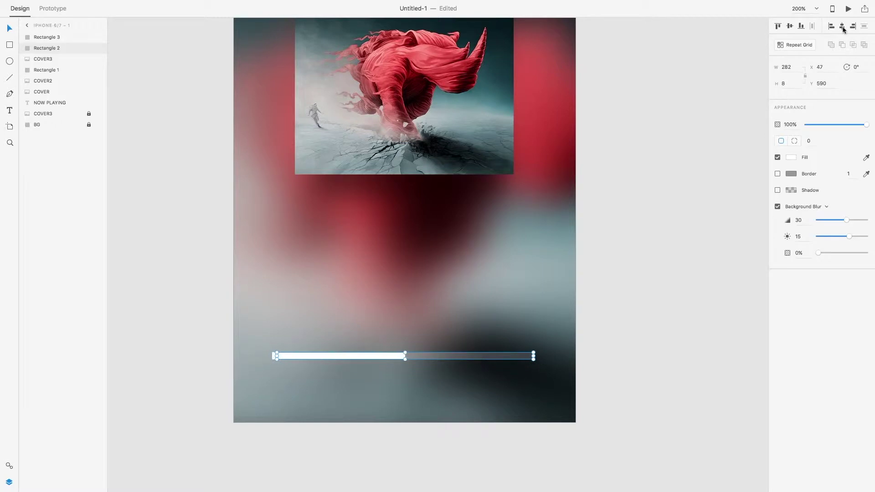
click(383, 356)
drag(382, 357, 387, 357)
click(609, 296)
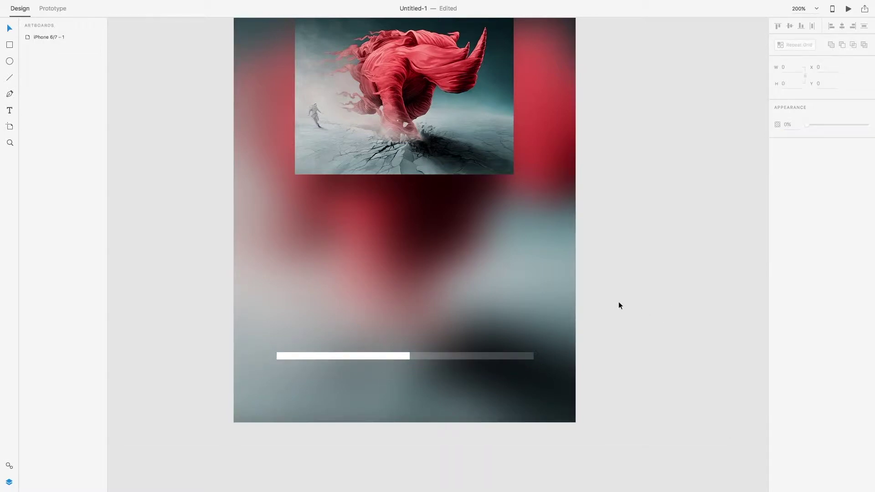
Add the text 01:22 at the start of the progress bar and colour it white (#FFFFFF)
click(248, 356)
text(01:22)
key(Escape)
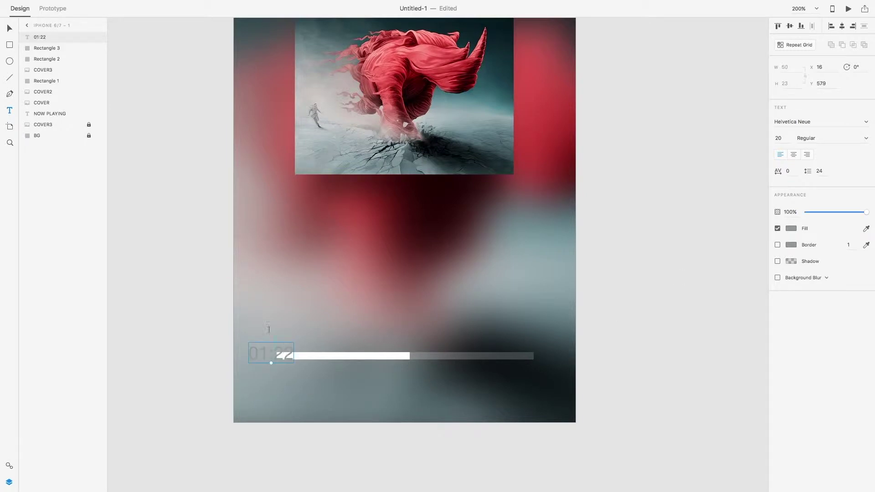
click(791, 228)
text(fff)
key(Return)
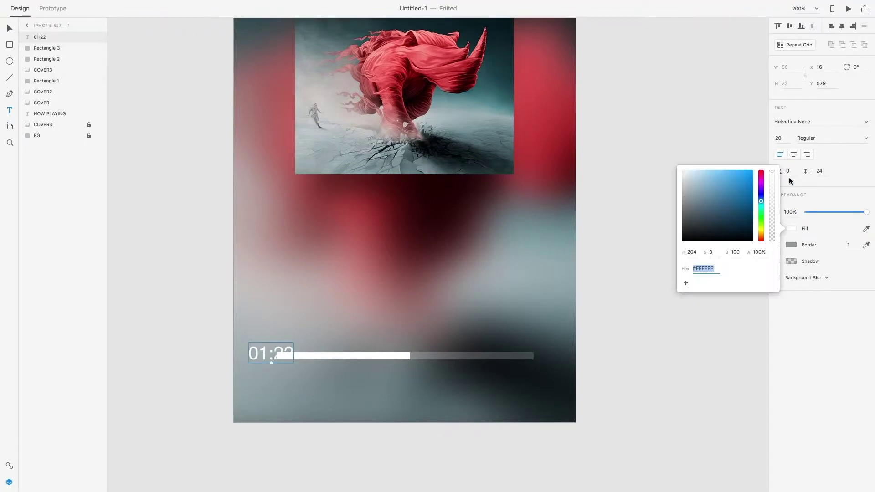
Set the 01:22 text to the Interface font at size 12
click(866, 123)
click(798, 253)
text(16)
key(Return)
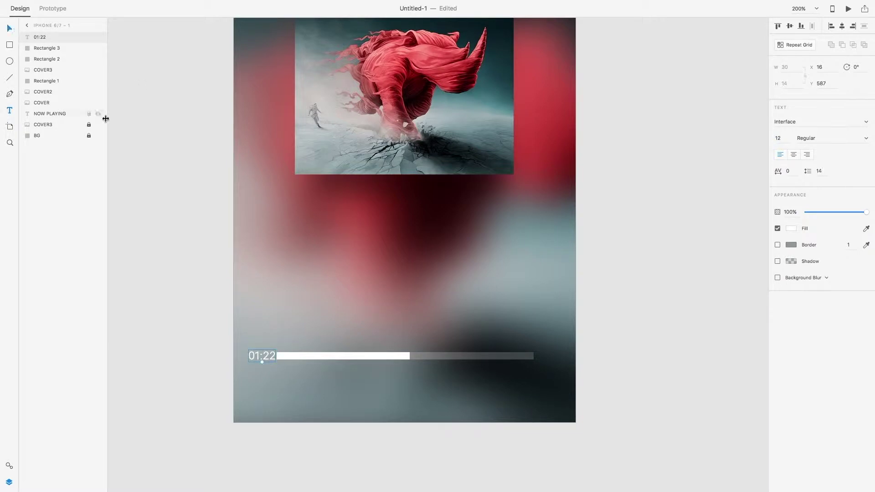
Nudge the 01:22 text left, clear of the bar, and place a copy at the bar's other end reading 03:45
key(Left)
key(Left)
key(Left)
key(Left)
key(Left)
key(Left)
key(Left)
drag(258, 358, 553, 359)
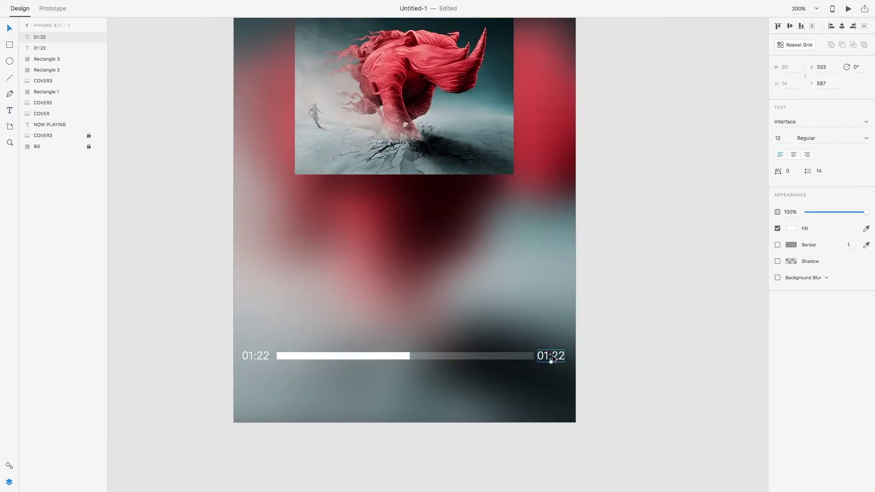
double_click(547, 357)
Shorten the track to about 265 px and align it and the white progress bar between the two time labels
click(521, 358)
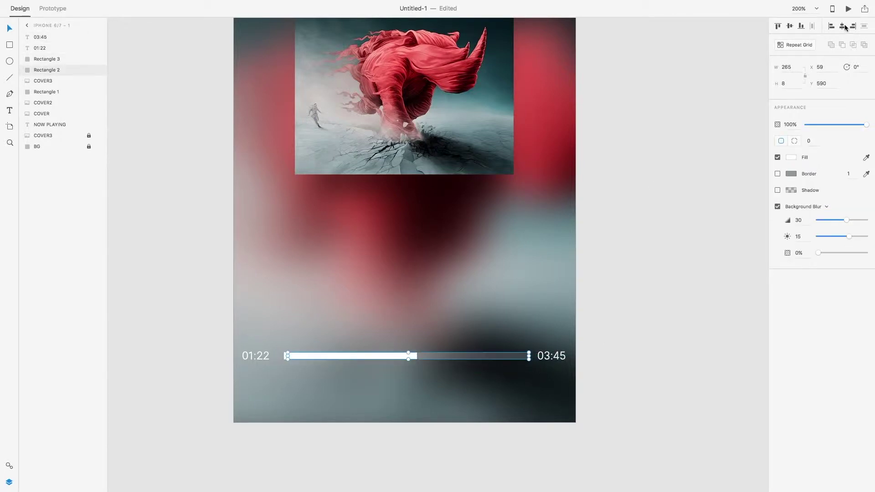
click(382, 355)
click(616, 274)
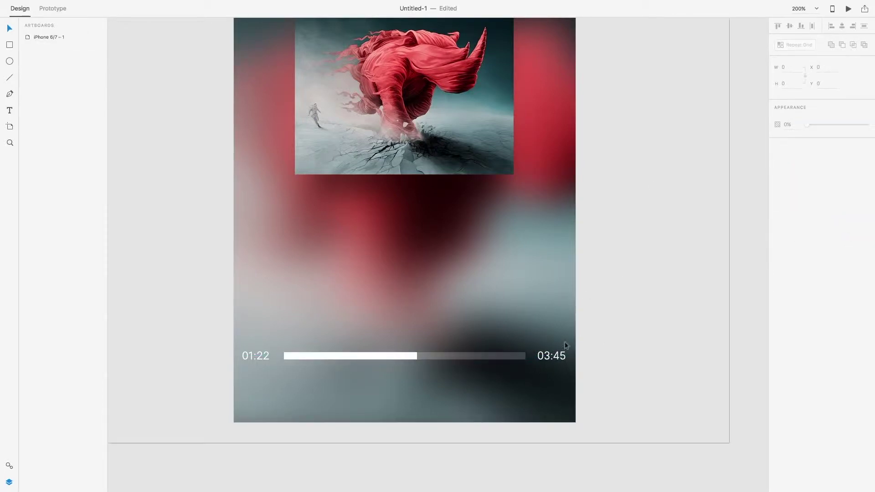
Nudge the 01:22 and 03:45 time labels slightly closer to the ends of the progress bar
click(256, 357)
key(Right)
key(Right)
key(Right)
key(Right)
click(549, 359)
key(Left)
click(627, 311)
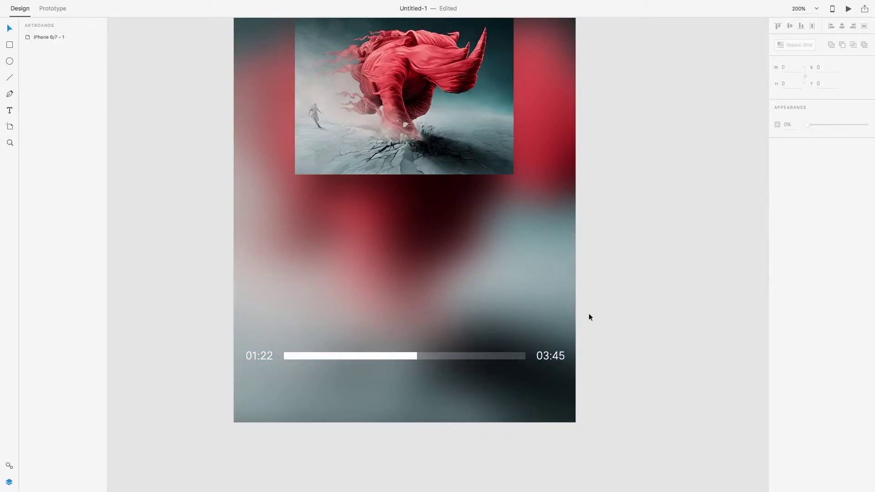
Move the progress bar, its track and both time labels together 20 px down the artboard
drag(196, 330, 587, 379)
key(shift+Down)
key(shift+Down)
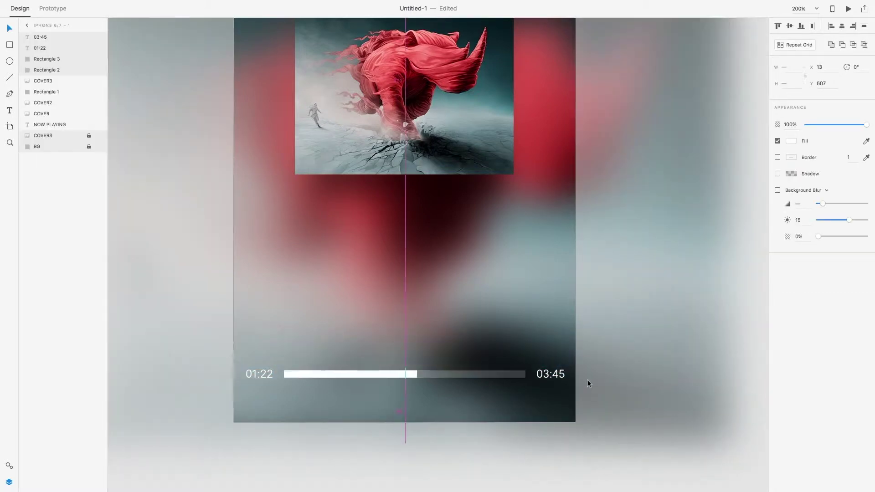
key(shift+Up)
key(shift+Down)
key(shift+Down)
key(shift+Up)
click(650, 474)
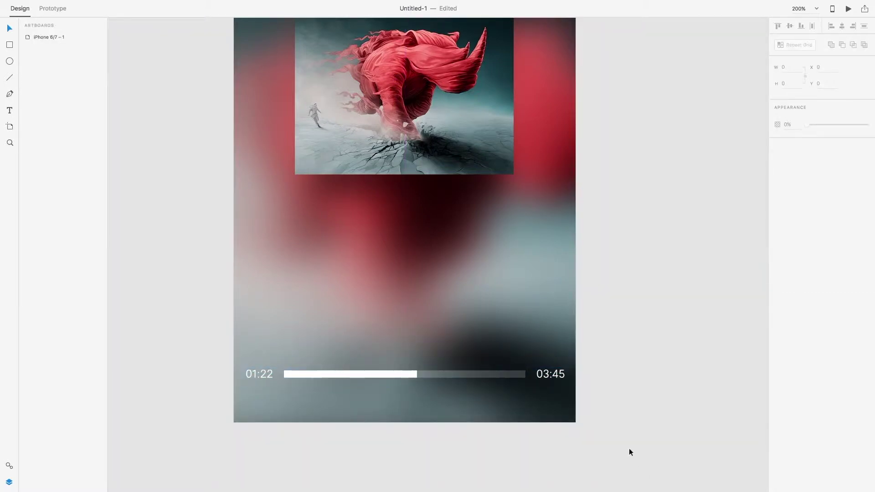
Add the text MONTY ARE I below the front album cover and move it to about the artboard's centre
drag(597, 223, 597, 283)
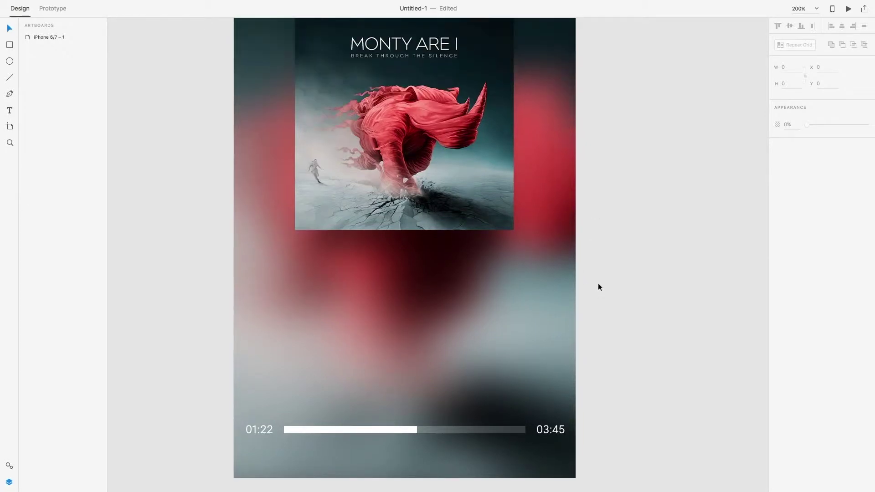
key(t)
click(381, 262)
text(MONTY ARE I)
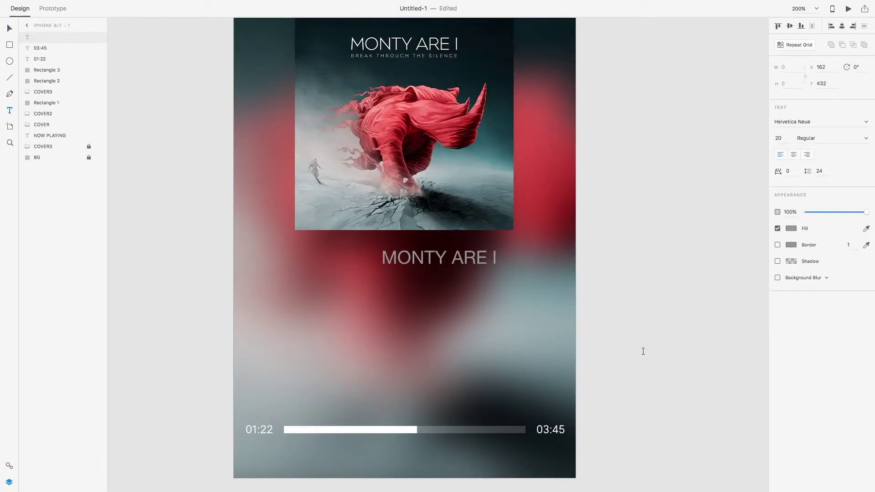
key(Escape)
click(9, 29)
drag(439, 253, 402, 253)
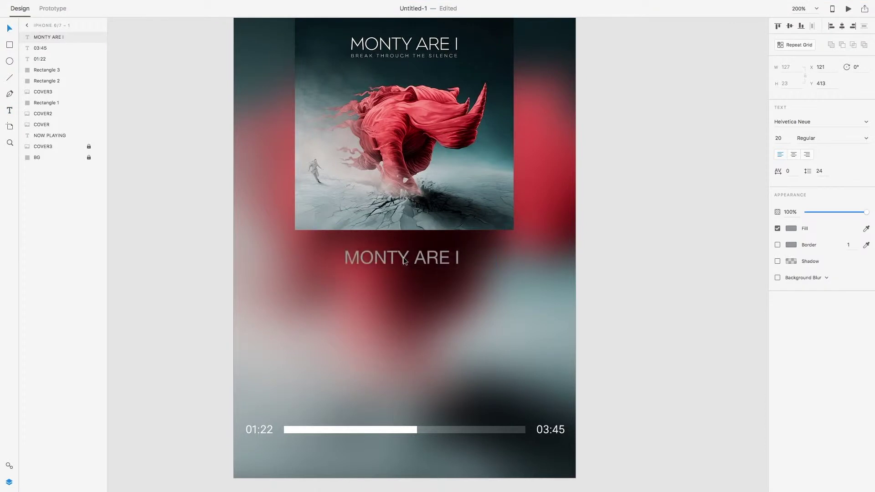
Colour the MONTY ARE I text white
click(789, 227)
drag(701, 189, 671, 165)
click(608, 212)
click(435, 259)
Set the character spacing of the MONTY ARE I text to 55
click(790, 173)
key(Up)
key(Up)
key(Up)
key(Up)
key(Up)
key(Up)
key(Up)
key(Up)
key(Up)
key(Up)
key(Up)
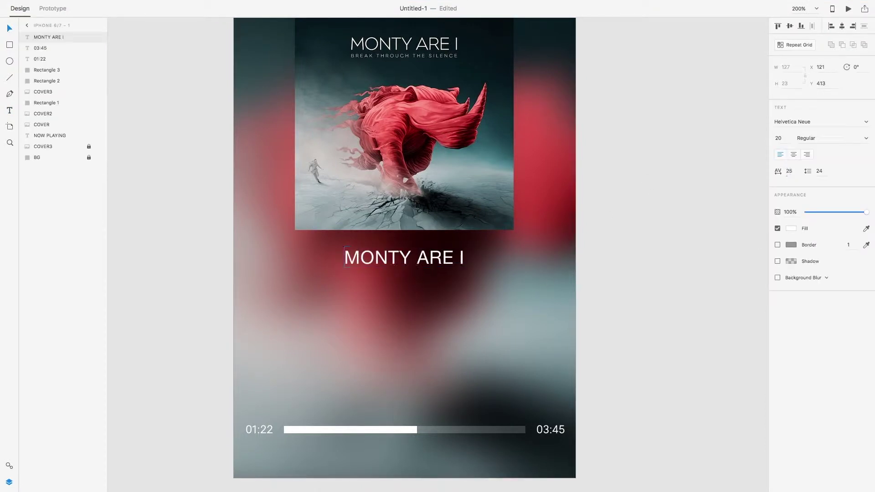
key(Return)
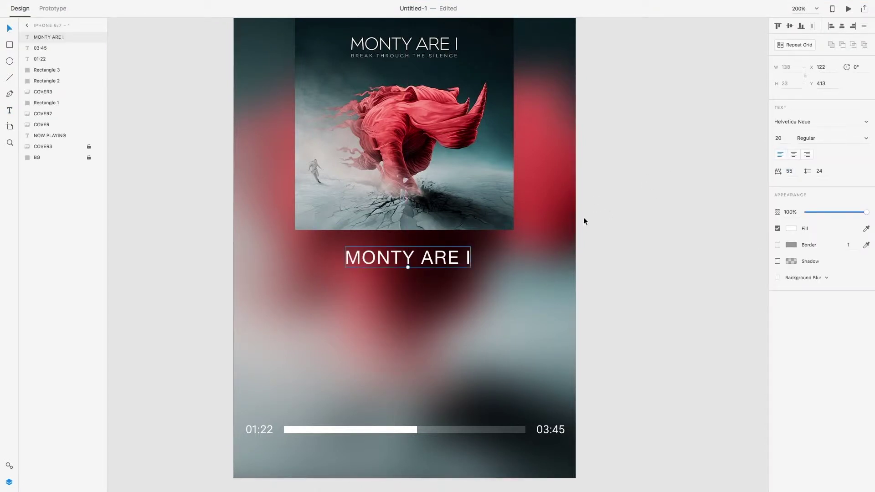
Try the Kailasa font on the MONTY ARE I text
click(866, 123)
click(789, 255)
click(866, 121)
click(788, 164)
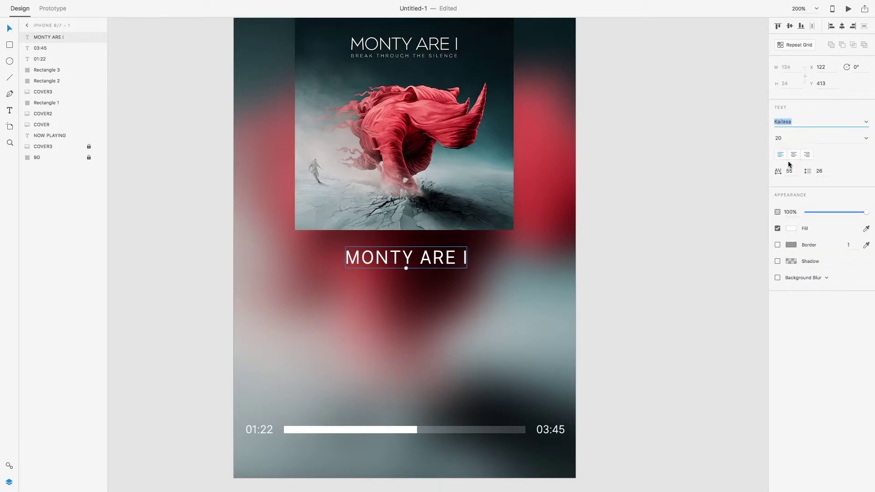
Set the MONTY ARE I text to Avenir Next Regular and centre it horizontally on the artboard
click(866, 122)
drag(867, 198, 867, 146)
click(807, 144)
click(866, 139)
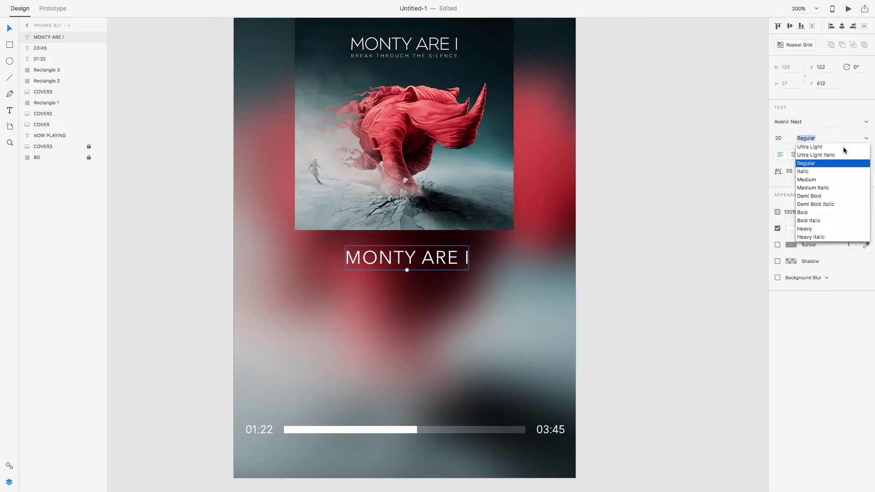
click(843, 147)
click(866, 139)
click(816, 164)
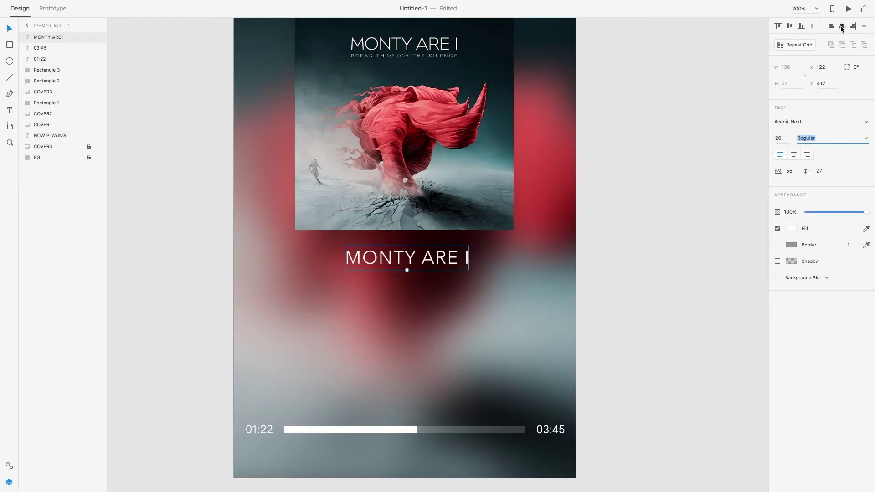
Add the text BREAK TOUCH THE SILENCE below MONTY ARE I with its character spacing set to 0
click(9, 111)
click(391, 283)
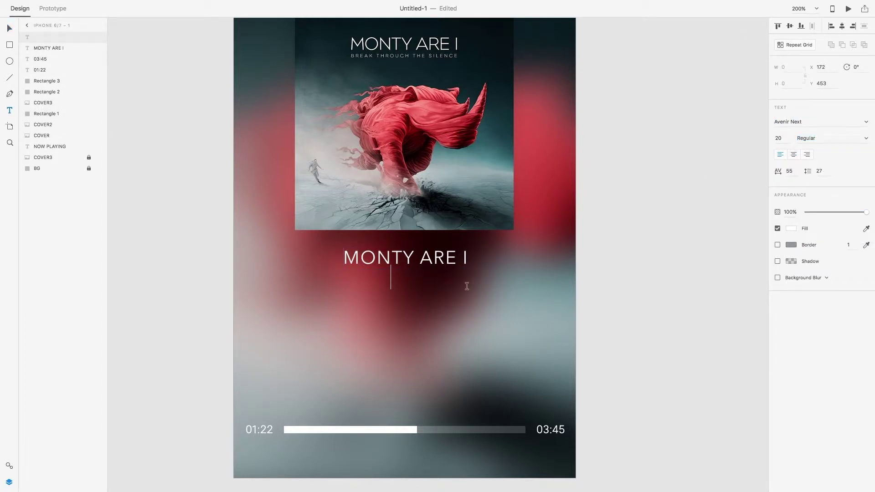
text(BREAK TOUCH THE SILENCE)
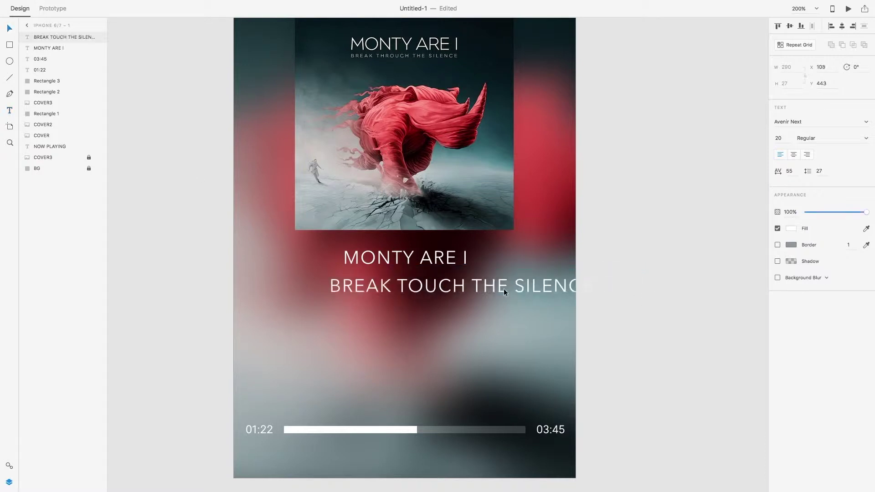
click(794, 174)
key(Return)
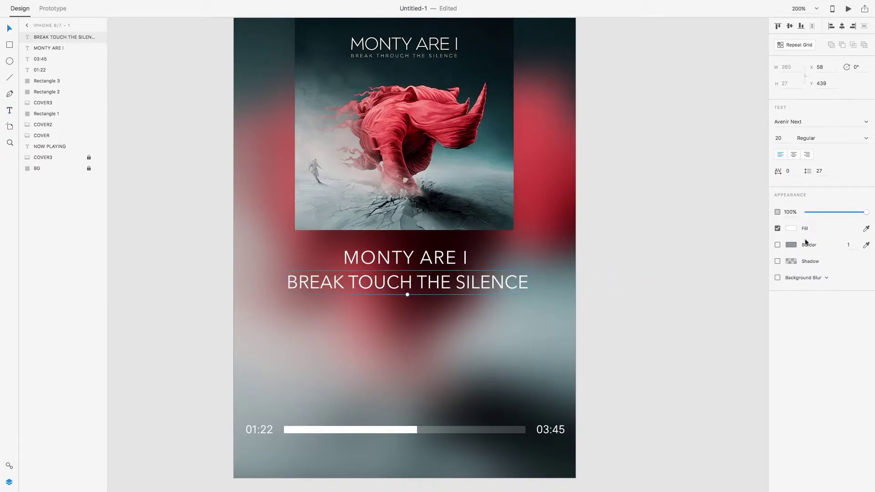
Colour the BREAK TOUCH THE SILENCE text light grey and set its size to 11
click(791, 229)
mouse_move(685, 183)
mouse_down()
mouse_move(679, 176)
mouse_move(670, 228)
mouse_move(669, 186)
mouse_up()
click(778, 138)
text(11)
key(Return)
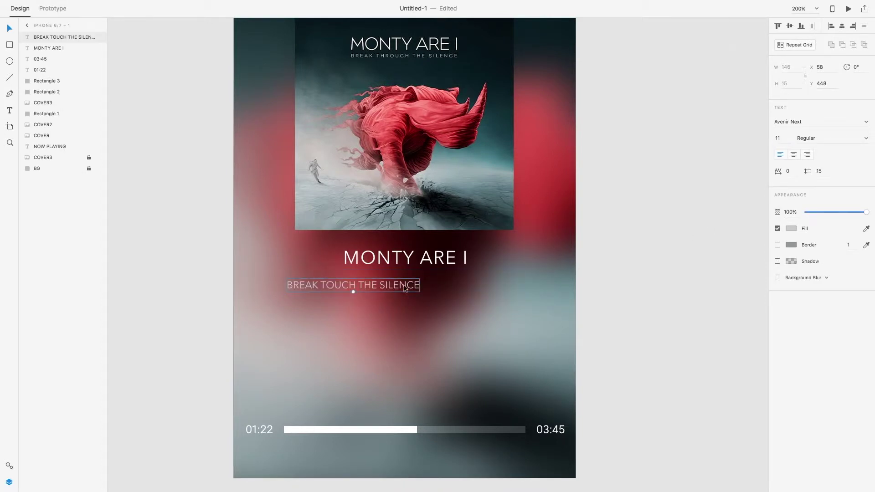
Position the BREAK TOUCH THE SILENCE text centrally, close beneath MONTY ARE I
drag(411, 282, 464, 276)
key(shift+Up)
key(shift+Up)
key(shift+Down)
key(Down)
key(Down)
key(Down)
Set the MONTY ARE I text to size 24 and centre it and the subtitle horizontally on the artboard
click(458, 260)
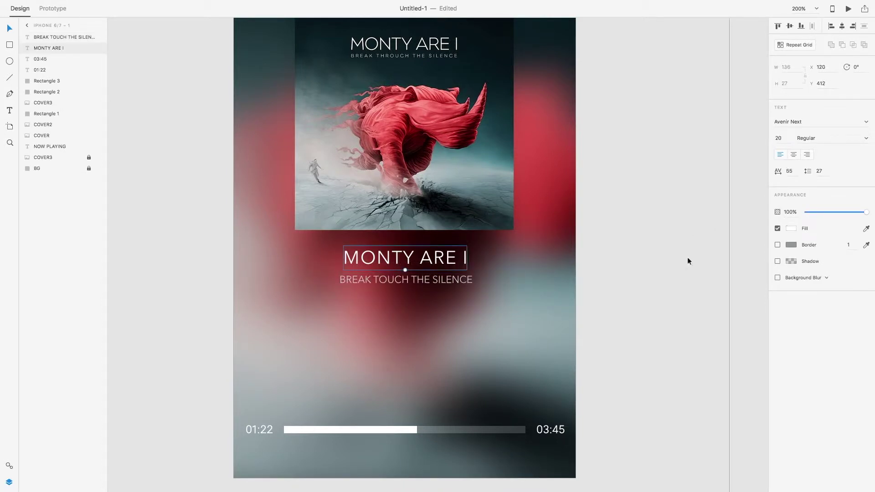
click(780, 138)
text(24)
key(Return)
click(842, 26)
click(439, 281)
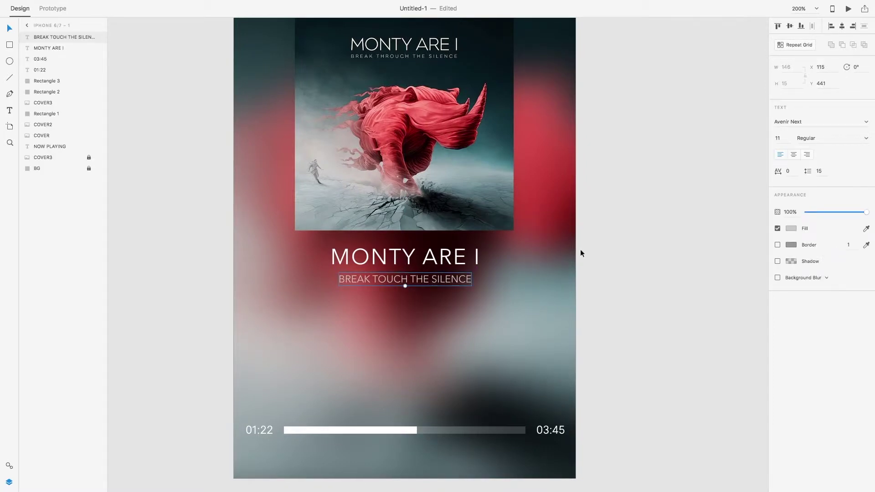
Round the corners of the track and the white progress bar with a radius of 40
scroll(581, 242, down, 3)
click(54, 91)
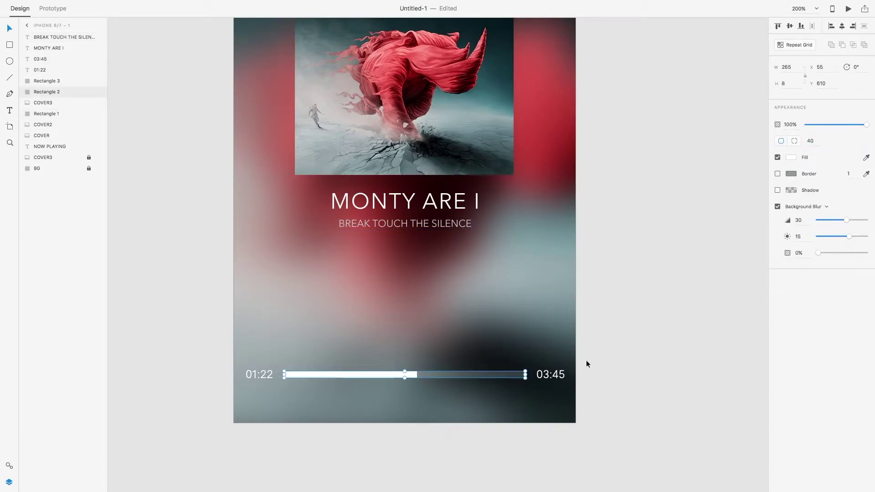
click(354, 376)
click(817, 141)
text(40)
key(Return)
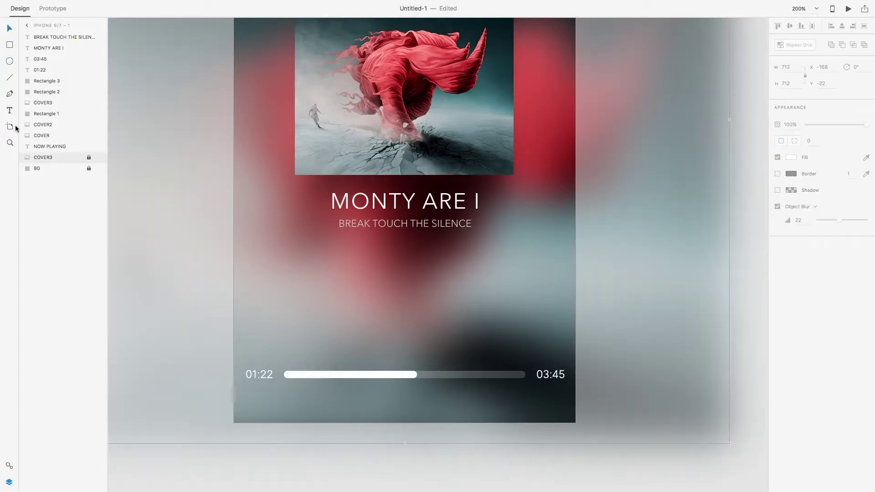
Draw a white 14 px circle as a knob at the end of the white progress bar
drag(408, 367, 420, 381)
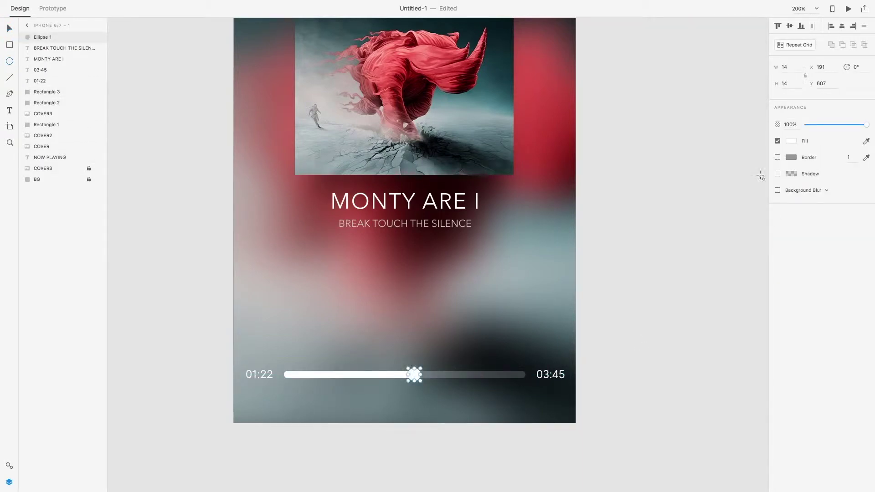
click(8, 29)
Apply a background blur to the white progress bar with amount 37 and brightness 22
click(382, 376)
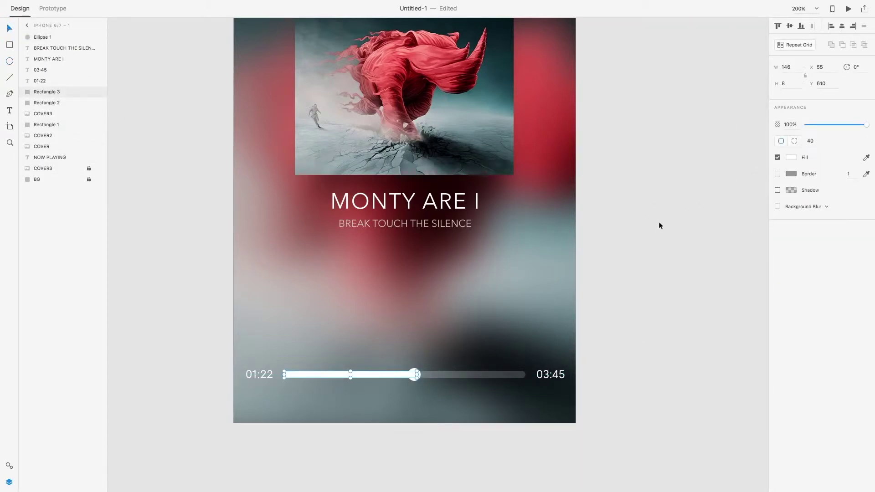
click(777, 206)
drag(834, 236, 855, 220)
click(853, 220)
click(667, 222)
click(374, 374)
click(169, 269)
click(340, 375)
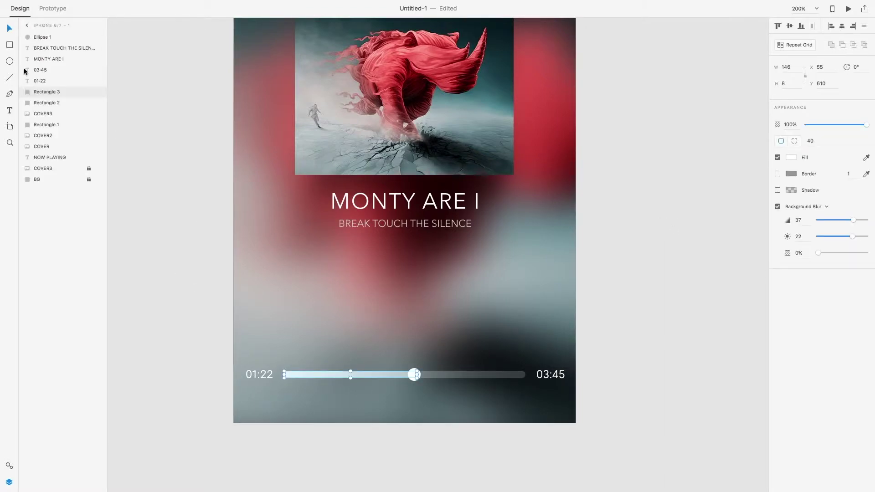
Group the track, progress bar, knob and both time labels, and name the group TIMELINE
click(55, 103)
super+click(54, 93)
super+click(48, 39)
super+click(40, 71)
super+click(39, 80)
key(super+g)
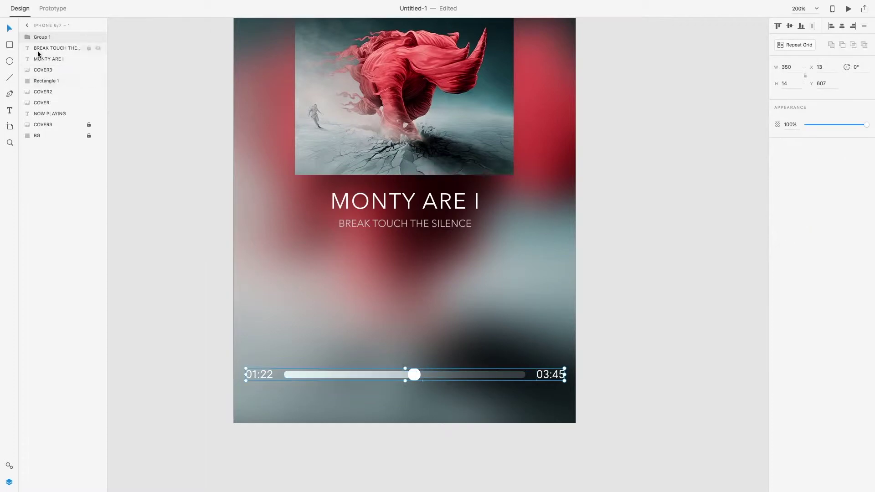
double_click(42, 37)
text(TIMELINE)
click(112, 86)
double_click(27, 39)
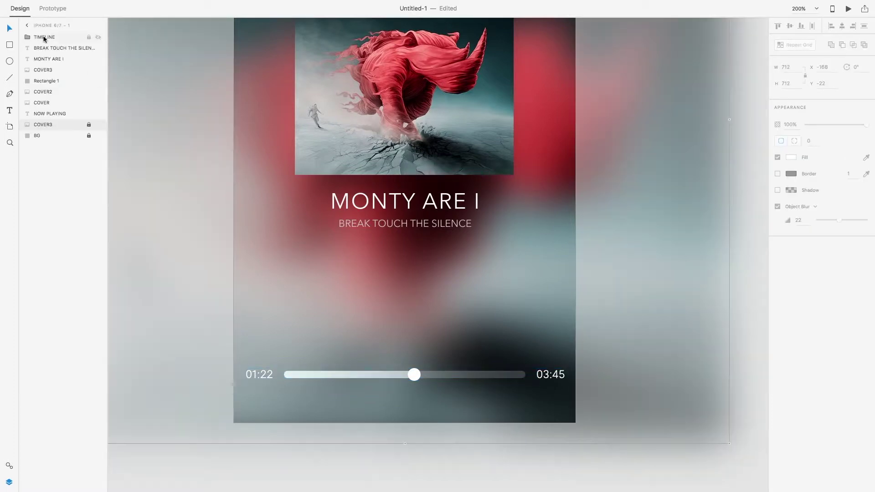
Move the NOW PLAYING layer to the top and the TIMELINE group directly above the locked COVER3 layer
drag(50, 117, 39, 39)
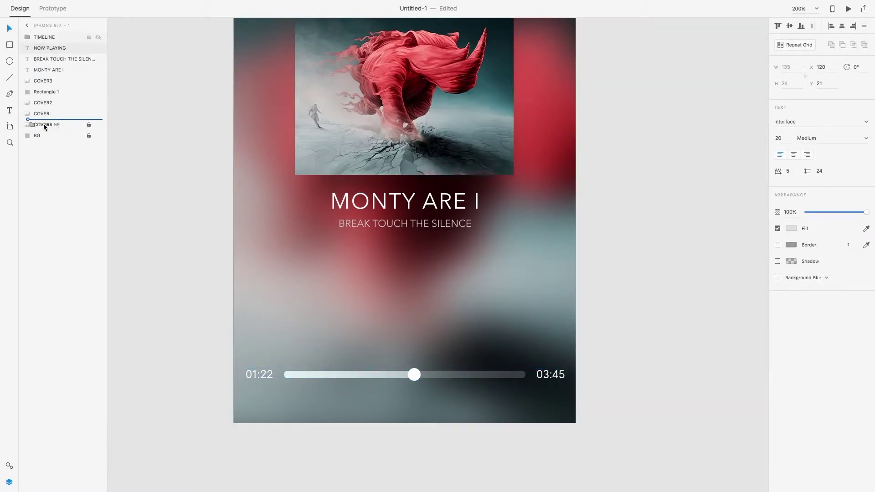
drag(44, 124, 66, 120)
Rename the Rectangle 1 layer as SHADOW
click(57, 83)
double_click(56, 82)
text(SHADOW)
key(Return)
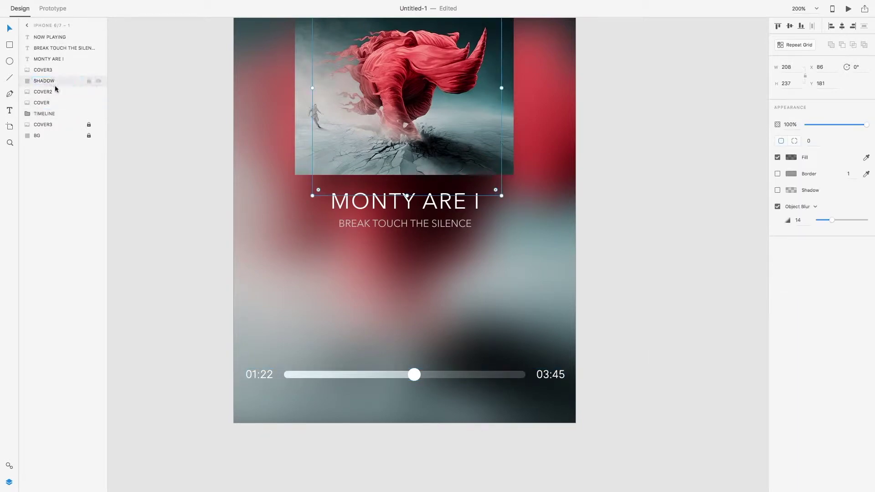
Move the MONTY ARE I and BREAK TOUCH THE SILENCE layers between the COVER layer and the TIMELINE group
drag(52, 63, 56, 102)
drag(64, 47, 64, 92)
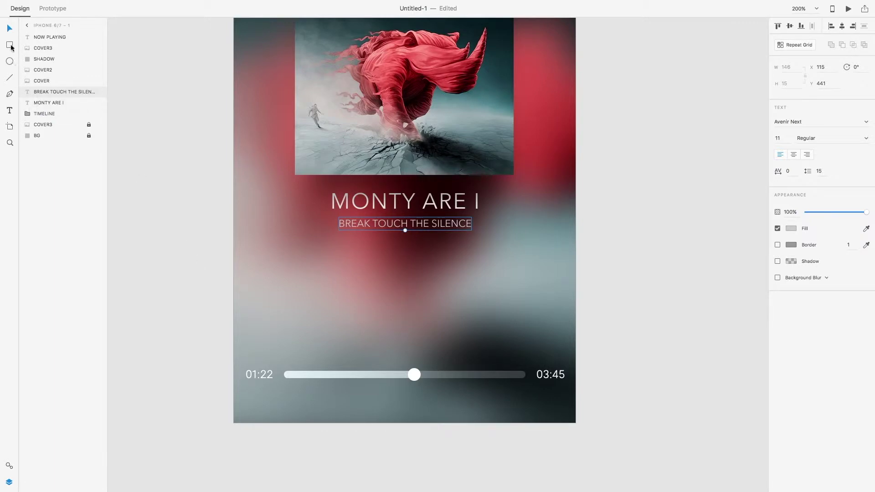
Build a pause icon above the progress bar from two grouped white bars, each about 6 by 19 px with corner radius 20
drag(393, 318, 398, 335)
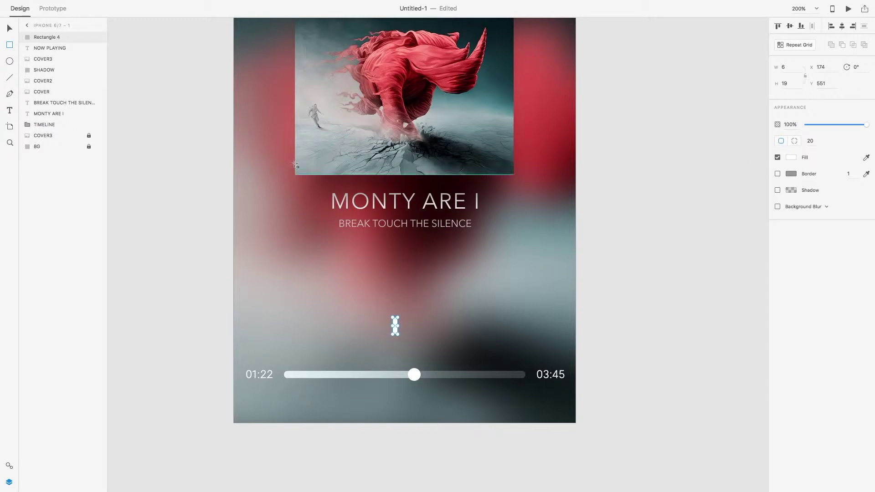
key(v)
key(super+equal)
alt+drag(373, 358, 388, 358)
shift+click(374, 361)
key(super+g)
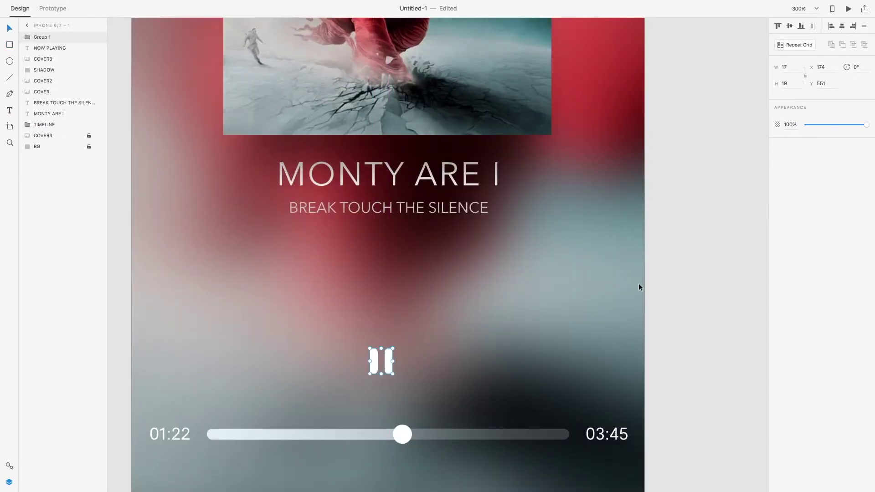
Centre the pause icon horizontally on the artboard and stretch its two bars upward to about 26 px tall
click(841, 26)
key(super+minus)
double_click(29, 39)
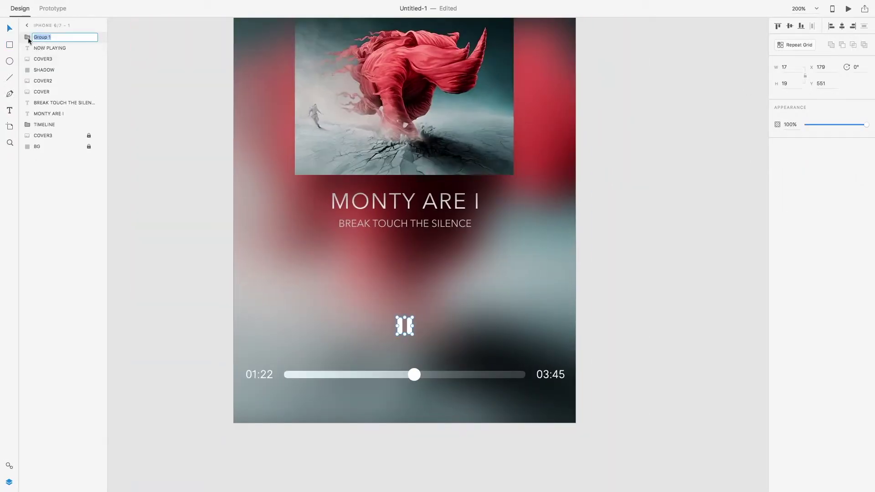
click(28, 37)
click(50, 47)
shift+click(49, 59)
drag(405, 318, 405, 311)
click(430, 319)
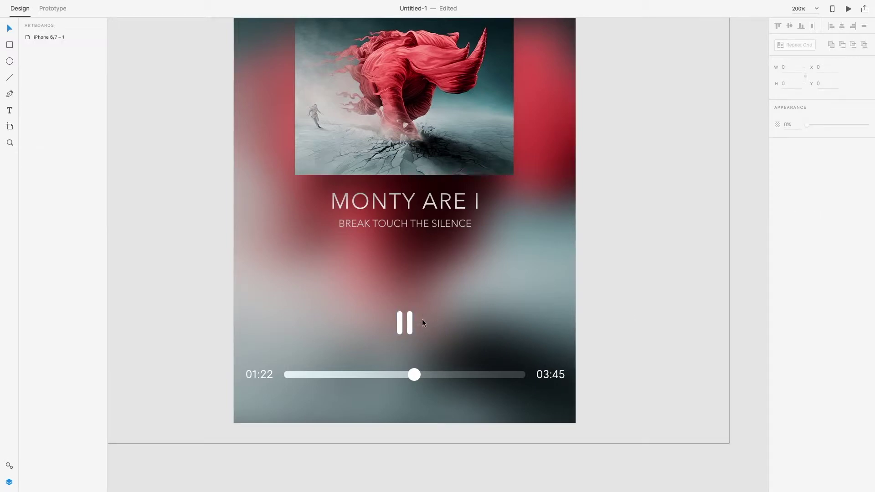
Set the corner radius of both pause bars to 4
click(411, 318)
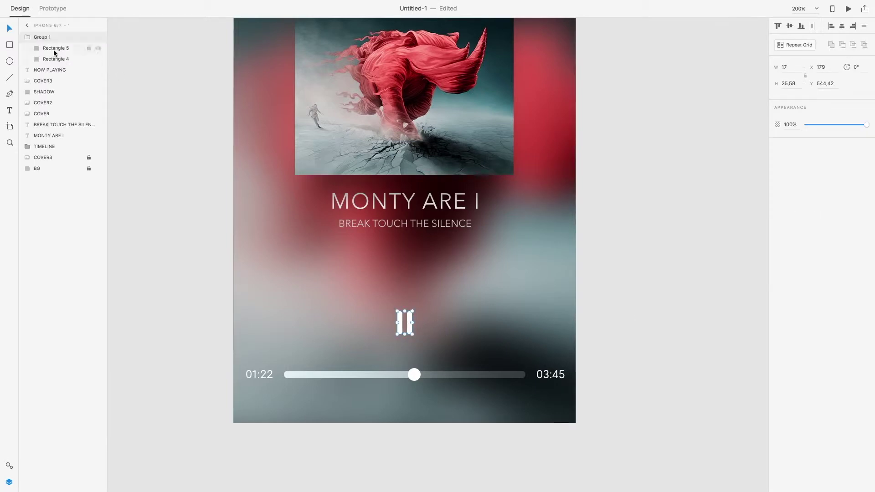
click(52, 49)
shift+click(54, 59)
click(814, 143)
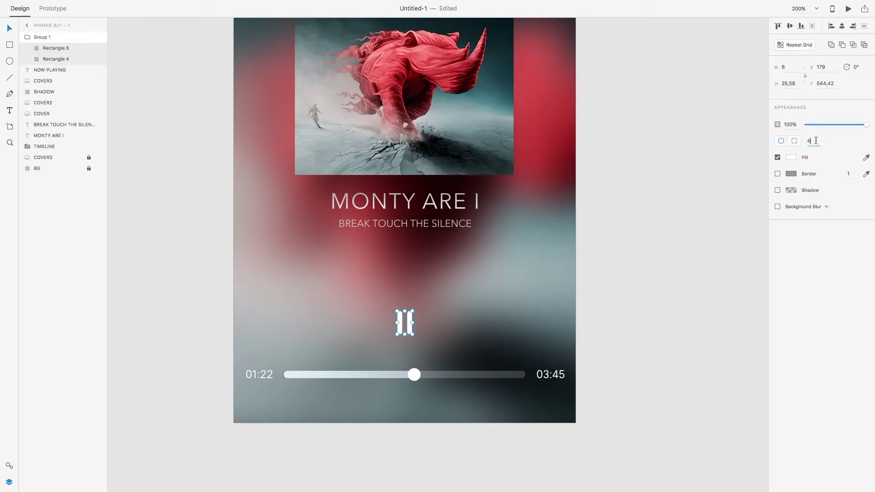
click(704, 196)
Draw a white 14 px square to the right of the pause icon and rotate it to 315°
key(super+plus)
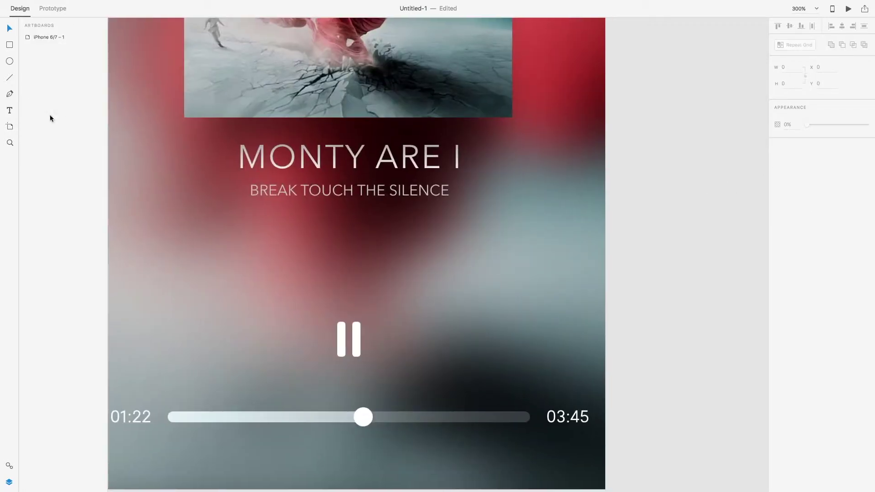
drag(407, 326, 428, 345)
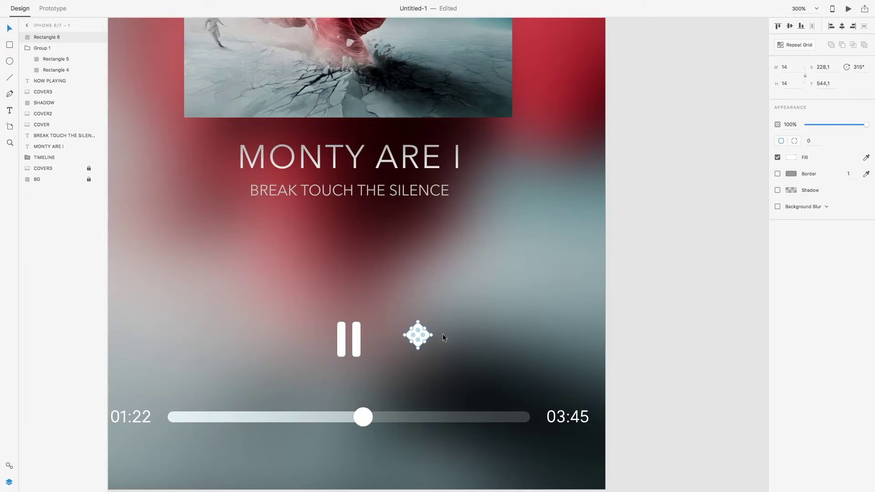
Turn the rotated square into a right-pointing triangle scaled to 10.33 px, level with the middle of the pause icon
double_click(405, 336)
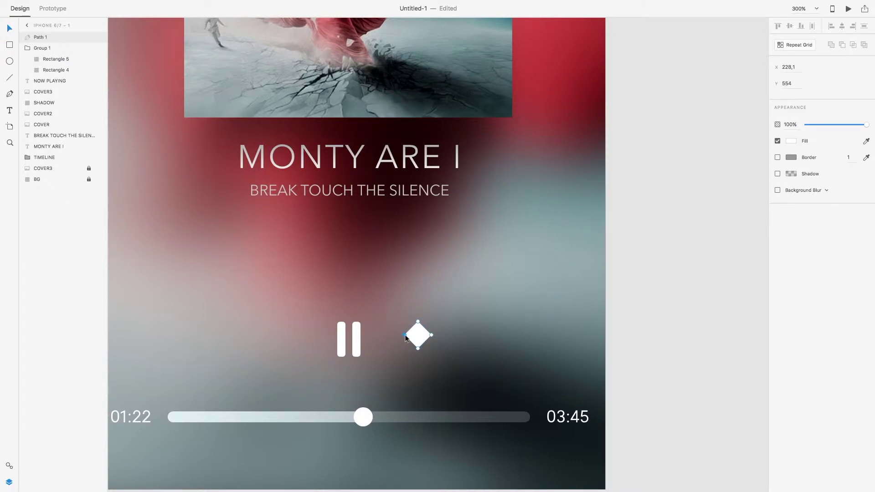
click(485, 353)
click(423, 335)
drag(418, 321, 418, 325)
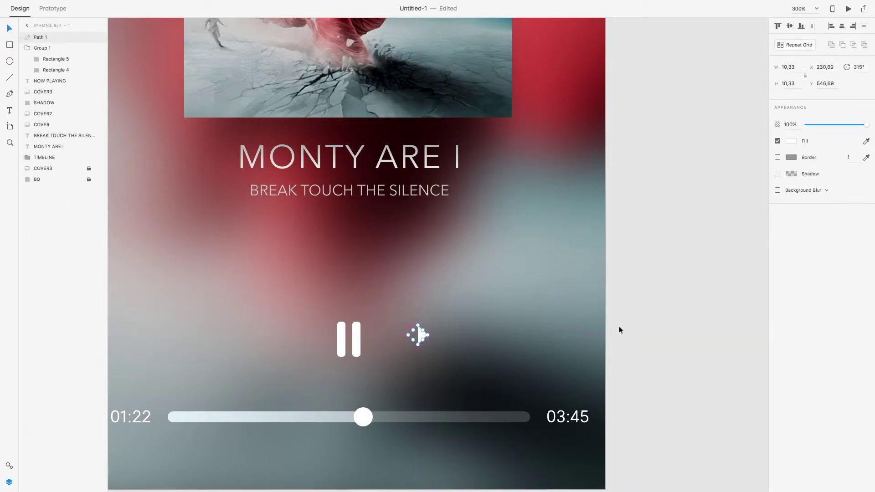
key(Down)
Duplicate the triangle and offset the copy 7 px to the right to form a double arrow
key(super+d)
key(shift+Right)
key(Left)
key(Left)
key(Left)
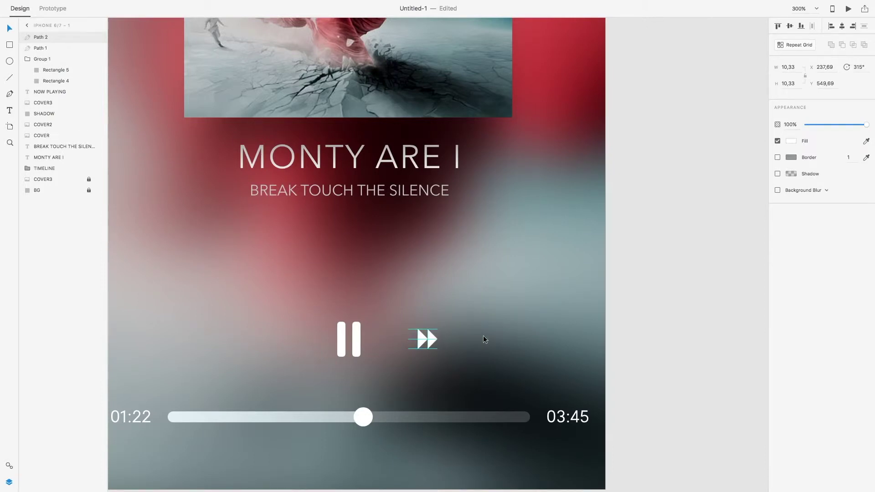
click(677, 312)
Draw a white 3 by 14 px bar at the double arrow's tip and group the three shapes as FF
click(11, 45)
drag(440, 348, 442, 350)
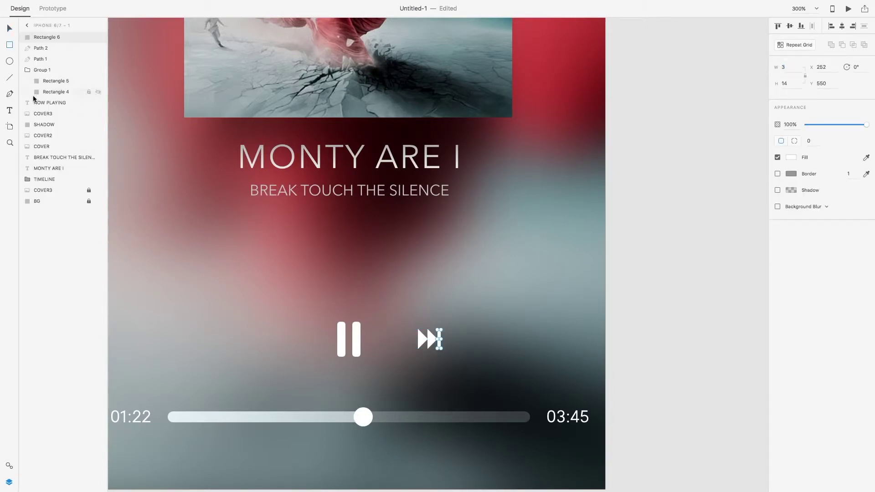
click(45, 60)
shift+click(43, 38)
key(super+g)
double_click(45, 37)
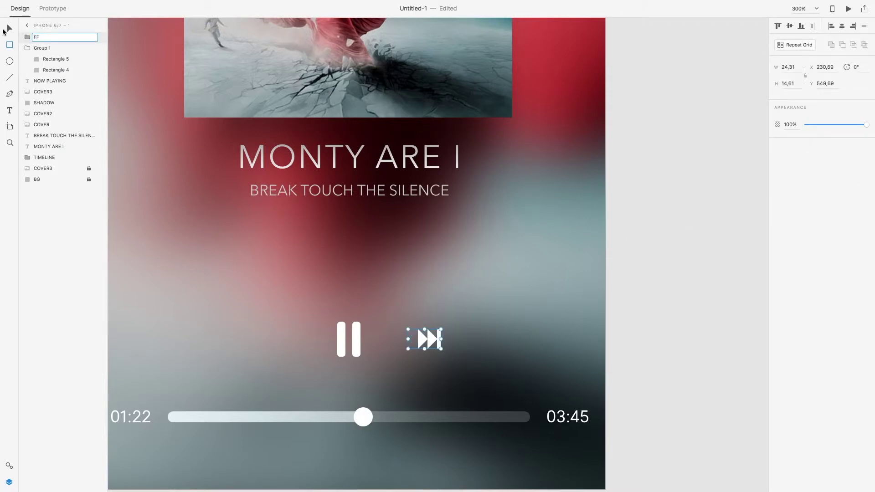
Copy the FF icon to the other side of the pause icon and rotate the copy to point left
alt+drag(430, 340, 263, 340)
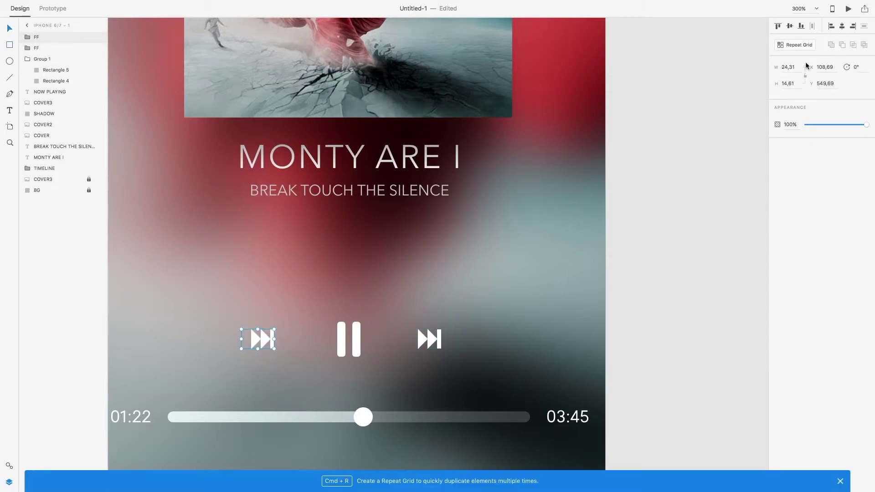
click(620, 197)
click(840, 481)
click(266, 341)
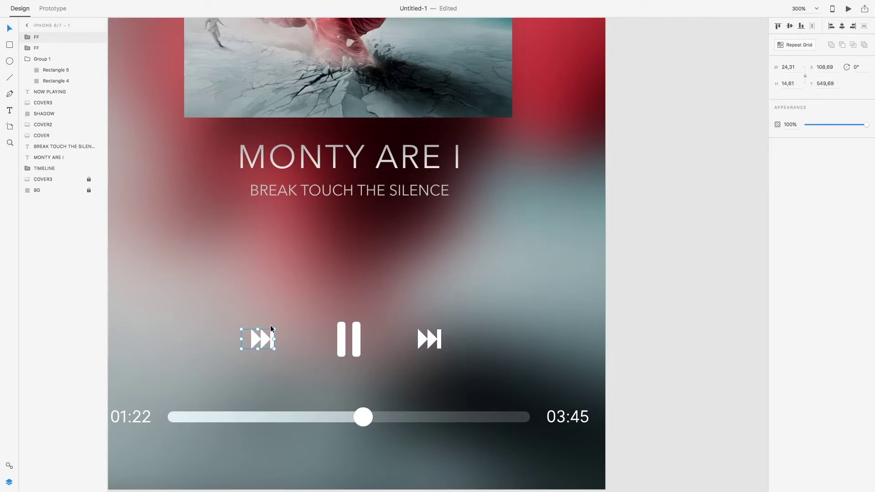
shift+drag(279, 324, 277, 343)
click(614, 308)
Set the corner radius of the end bar to 2 in both the forward and backward skip icons
click(428, 340)
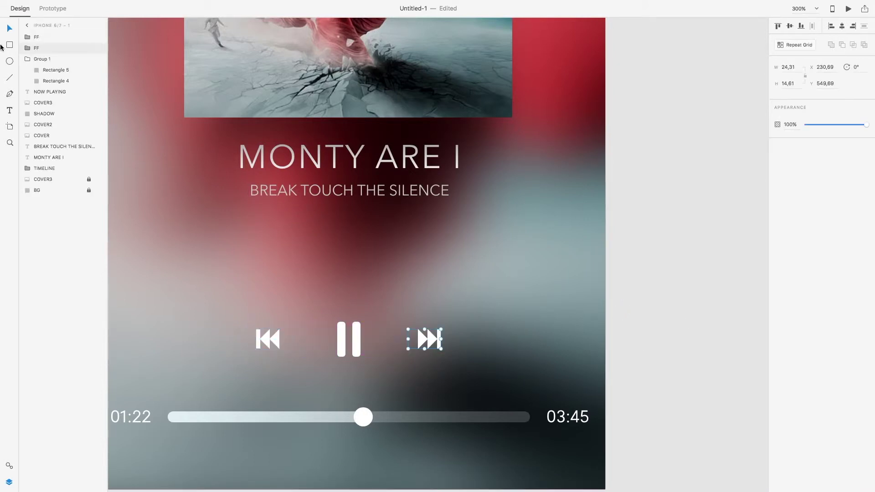
click(27, 47)
click(51, 59)
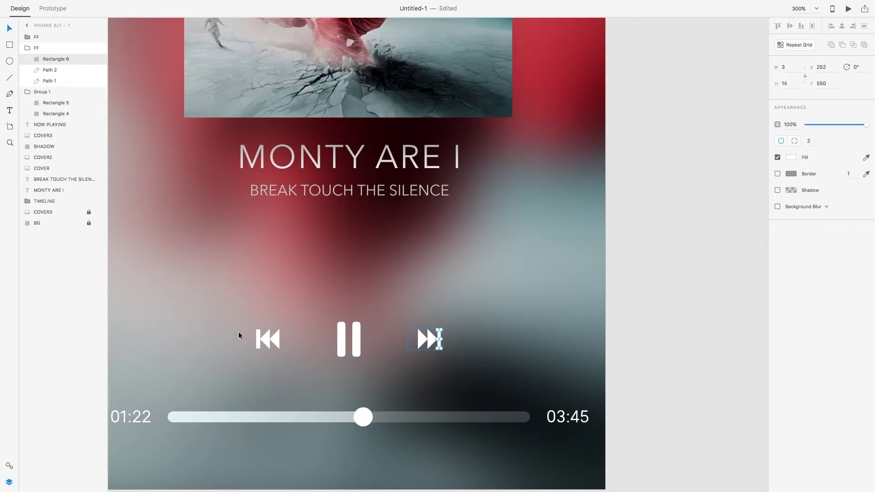
click(28, 37)
click(51, 48)
click(814, 141)
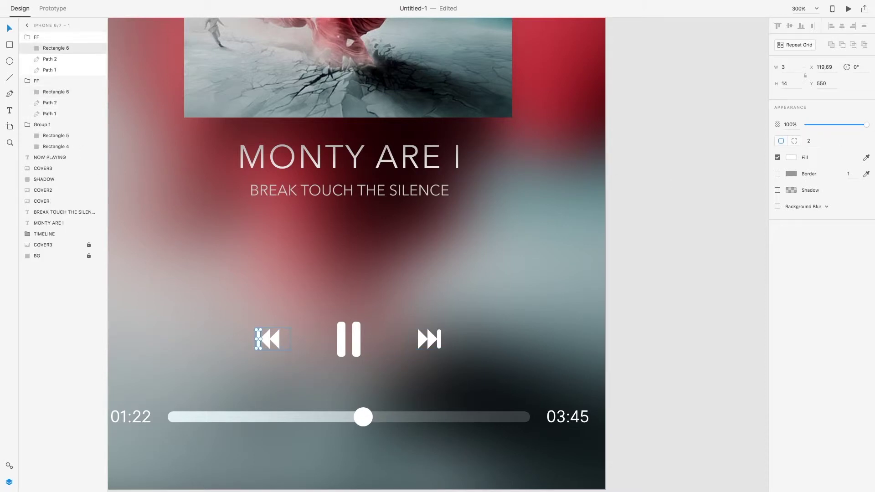
click(542, 306)
Move the BREAK TOUCH THE SILENCE text 5 px down, away from the title above it
key(super+minus)
scroll(477, 296, left, 1)
click(290, 204)
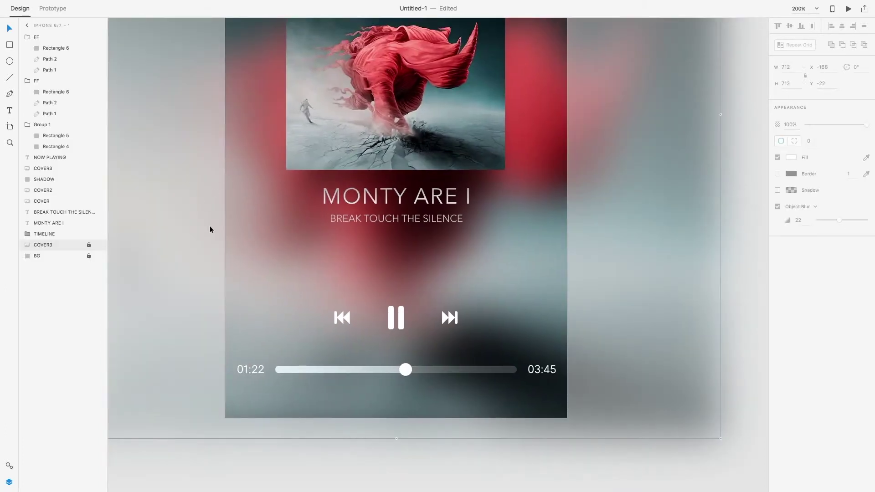
click(392, 196)
click(790, 228)
click(790, 228)
click(423, 220)
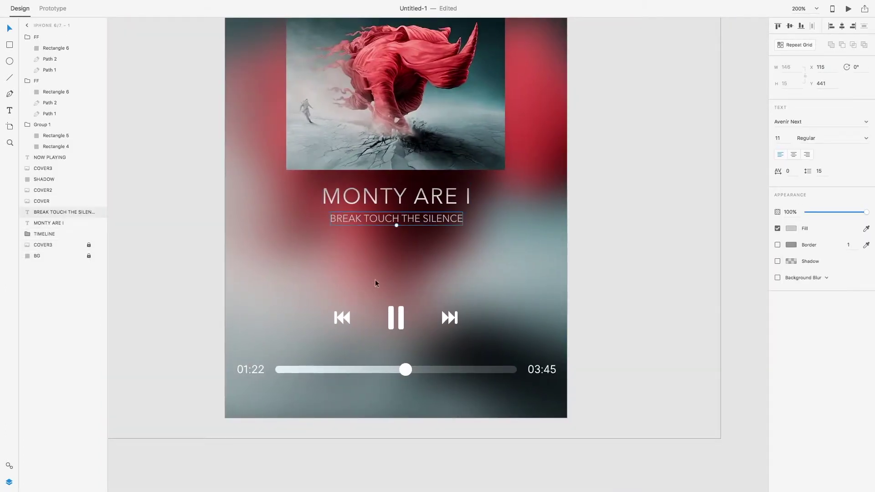
key(Down)
key(Down)
key(Down)
key(Down)
key(Down)
Draw a closed L-shaped outline with the Pen tool to the left of the backward skip icon
scroll(271, 273, up, 3)
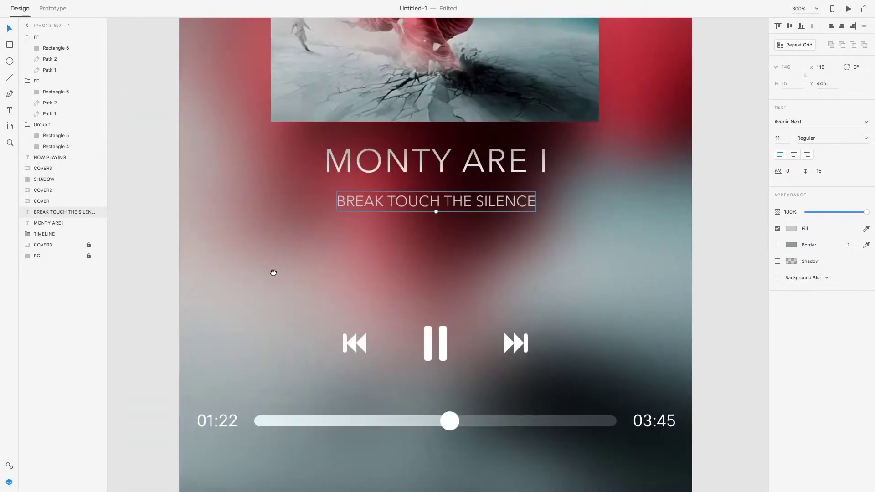
click(10, 94)
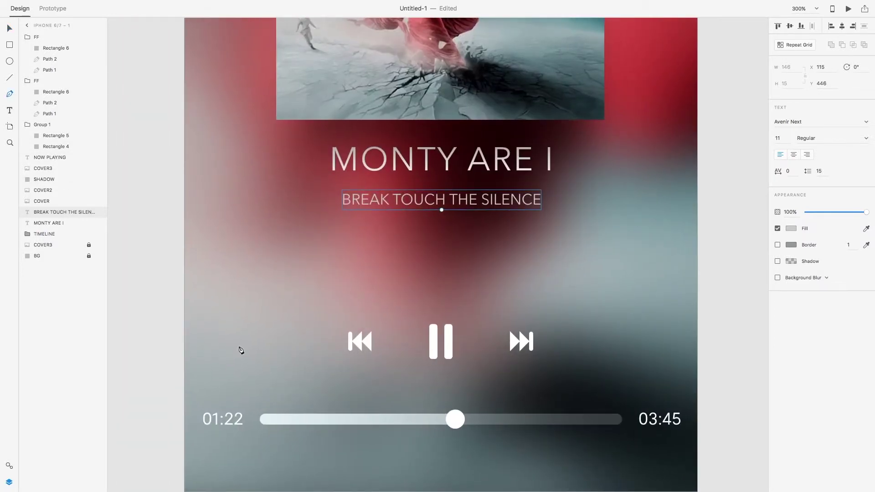
click(238, 346)
click(246, 347)
click(246, 332)
click(277, 333)
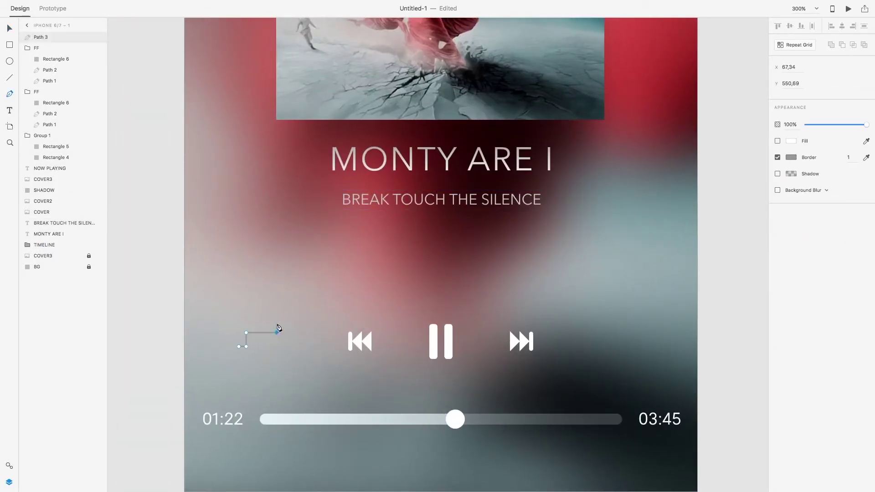
click(277, 324)
click(239, 324)
Narrow the L shape's vertical arm and shorten its horizontal arm by moving the inner and right-end points 2 px left
key(super+plus)
drag(233, 355, 561, 262)
key(super+plus)
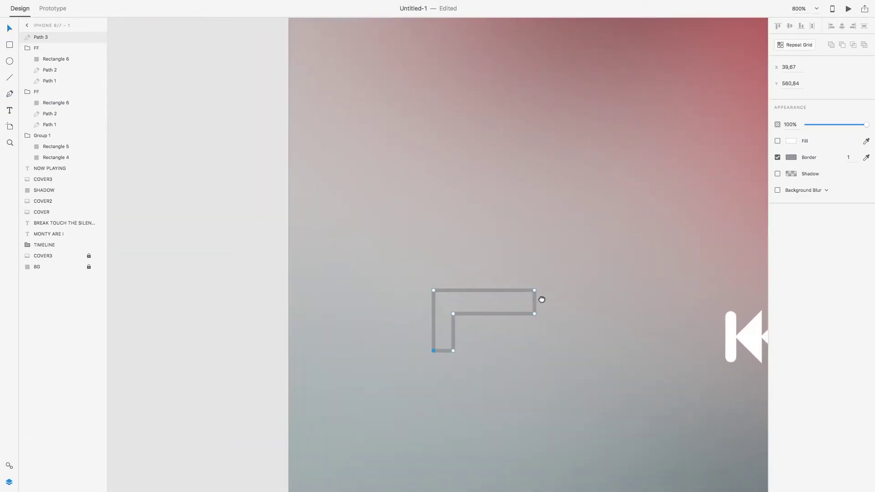
drag(540, 298, 498, 271)
click(410, 323)
shift+click(410, 287)
shift+click(491, 287)
key(Left)
key(Right)
shift+click(491, 263)
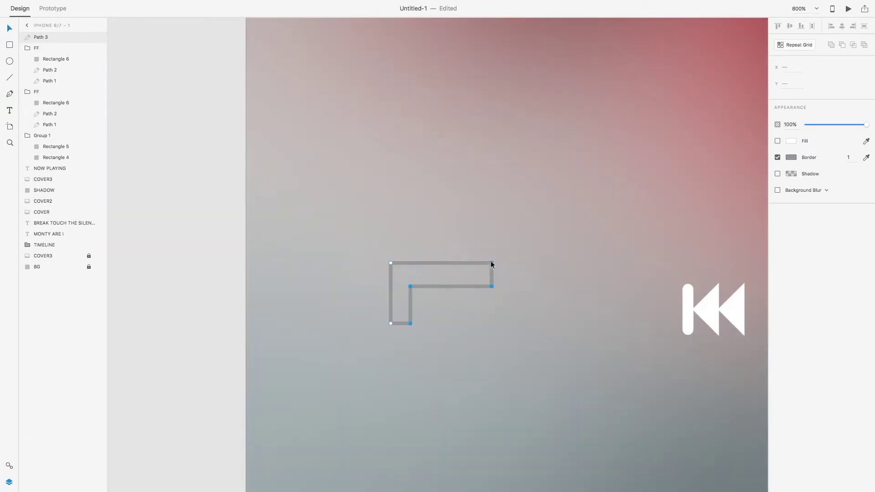
key(Left)
key(Left)
Thin the L shape's horizontal arm by moving its two top corner points about 3 px down
shift+click(484, 263)
key(Down)
key(Down)
key(Down)
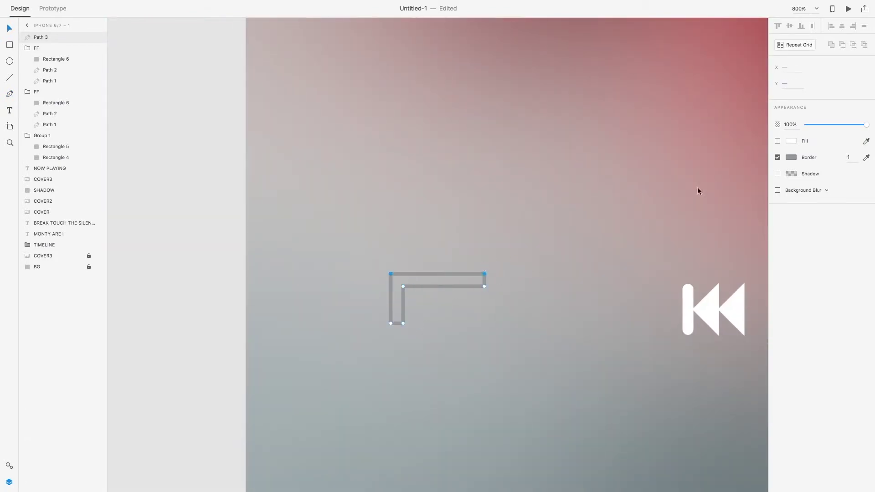
Give the L shape a white fill without a border and shorten its vertical arm
click(777, 142)
click(777, 159)
drag(403, 324, 404, 309)
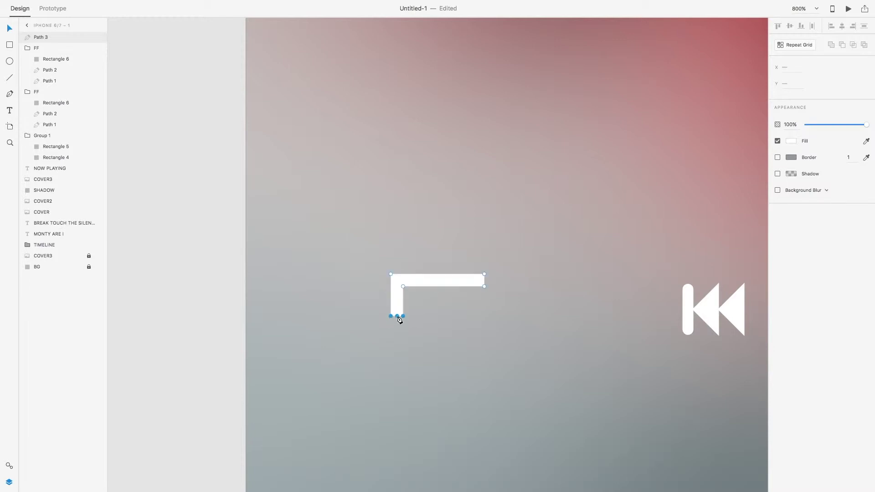
click(166, 240)
Draw a small white square beside the L shape's horizontal arm, rotate it to a diamond and cut it into a right-pointing triangle
click(483, 280)
key(r)
mouse_move(508, 277)
mouse_down()
mouse_move(523, 291)
mouse_move(537, 276)
mouse_up()
key(v)
double_click(488, 278)
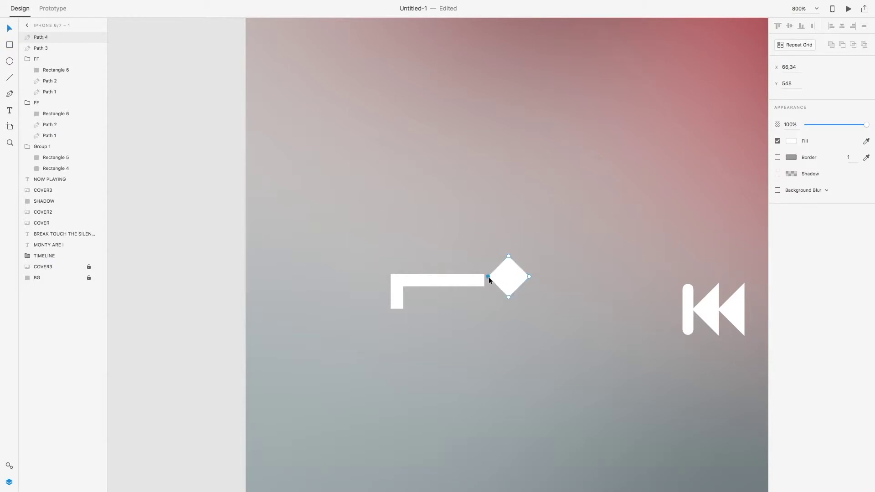
click(523, 292)
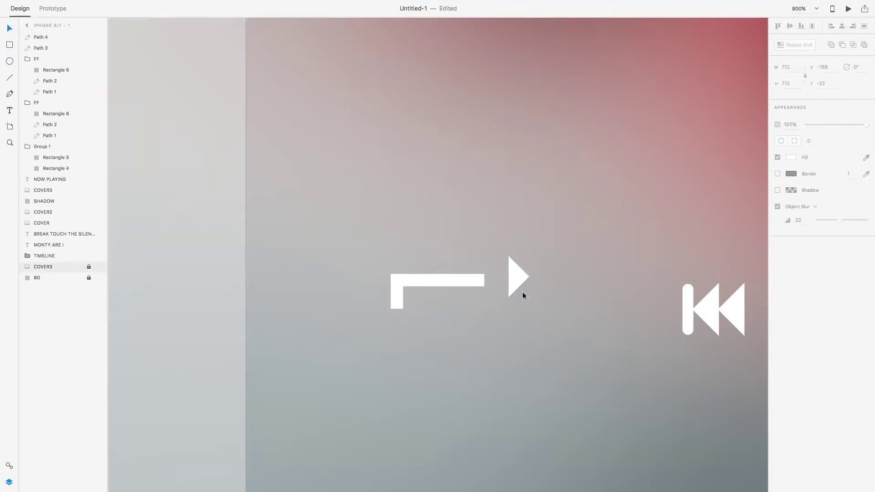
Move the triangle about 7 px left and 1 px down so it forms the arrowhead of the L shape
click(520, 279)
key(Left)
key(Left)
key(Left)
key(Left)
key(Left)
key(Left)
key(Left)
key(Down)
click(512, 302)
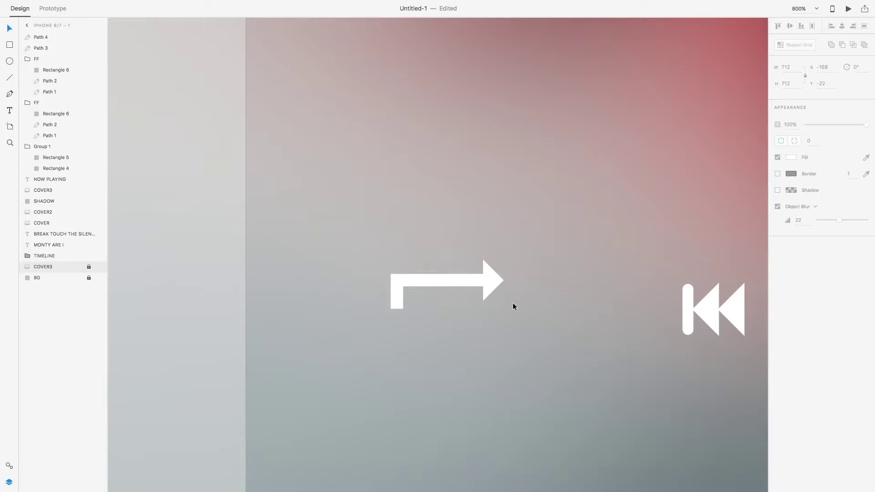
Group the bent arrow and place a copy rotated 180° beneath it to form a repeat icon
drag(505, 297, 403, 350)
key(super+g)
key(Up)
key(Up)
key(Up)
Cut the short arm ends of both repeat arrows diagonally by moving their inner corner points
click(28, 48)
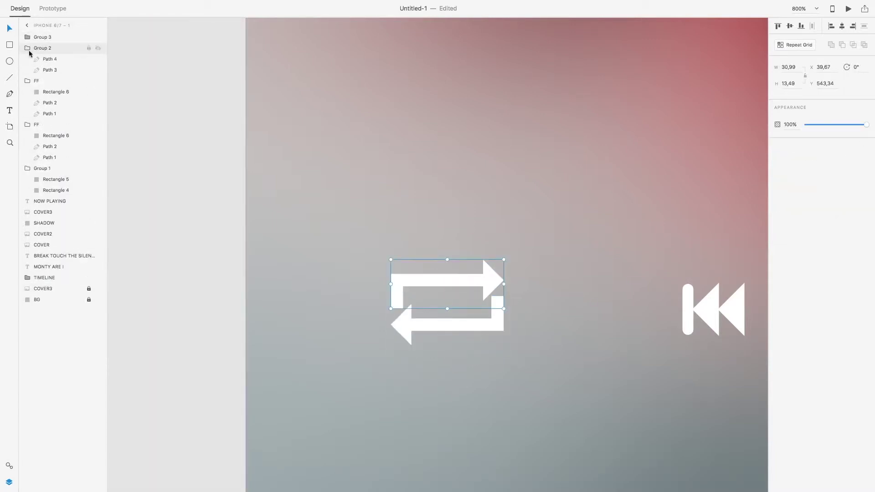
click(47, 69)
double_click(403, 309)
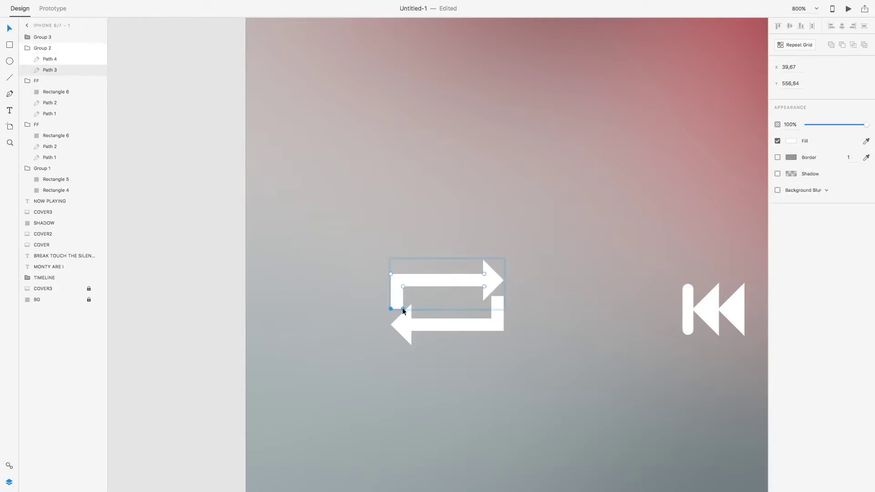
double_click(504, 313)
double_click(492, 298)
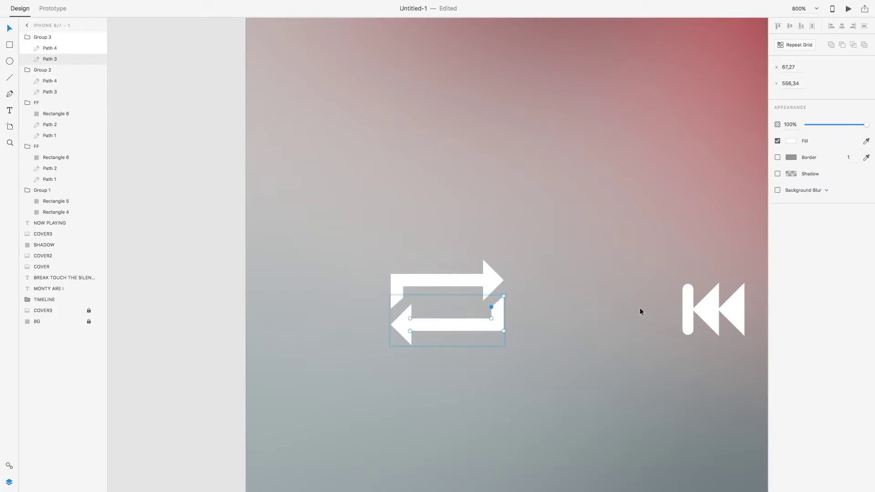
Collapse all the expanded icon groups in the layer list
click(567, 315)
click(27, 38)
click(27, 48)
click(27, 59)
click(27, 70)
click(27, 81)
click(355, 166)
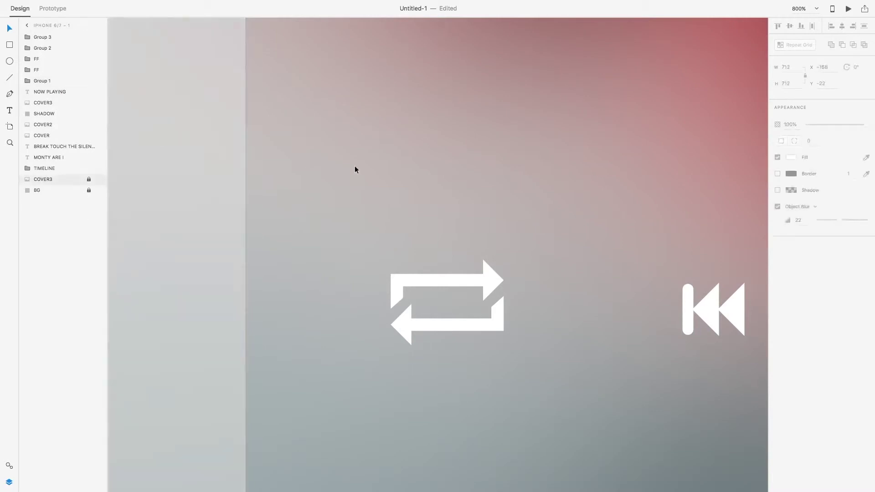
Try to narrow both repeat arrow groups together to a width of 29.59 px
key(super+minus)
click(49, 39)
shift+click(49, 47)
drag(460, 305, 478, 297)
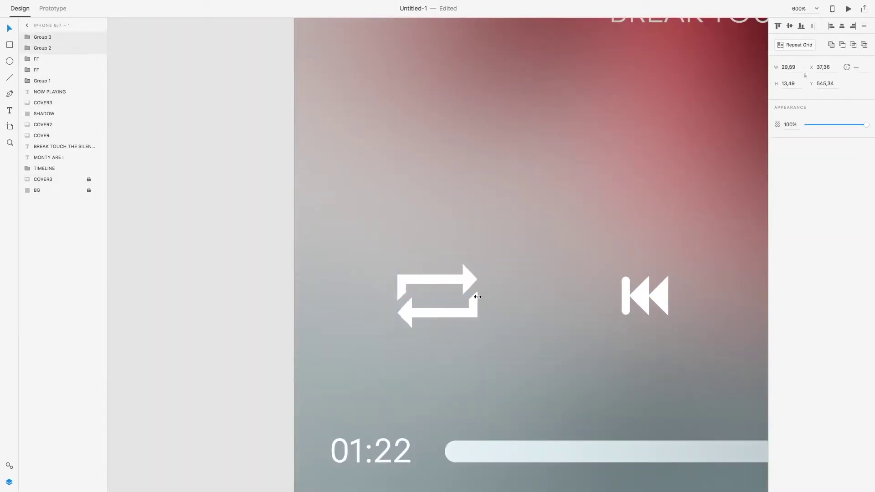
key(super+z)
Delete the lower arrow group of the repeat icon, keeping the upper arrow
click(233, 161)
click(424, 279)
click(27, 38)
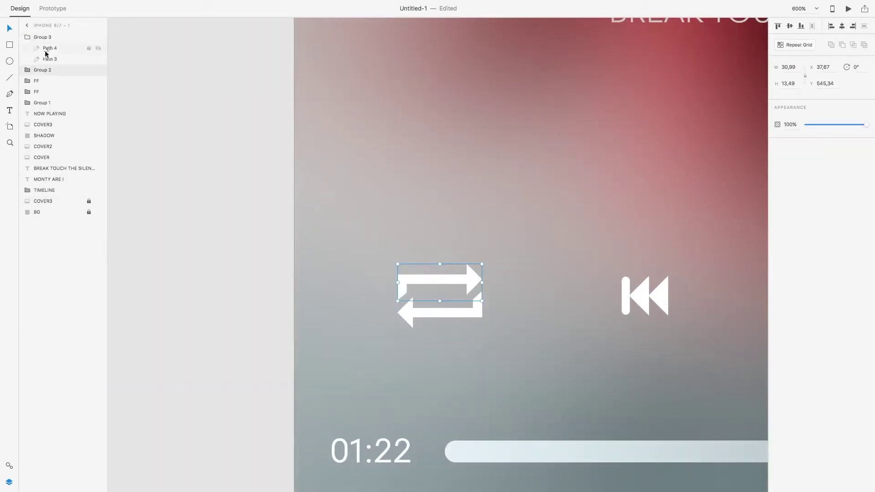
click(45, 38)
key(Delete)
Shorten the remaining repeat arrow by moving the four points of its left arm 5 px right
click(44, 37)
key(super+plus)
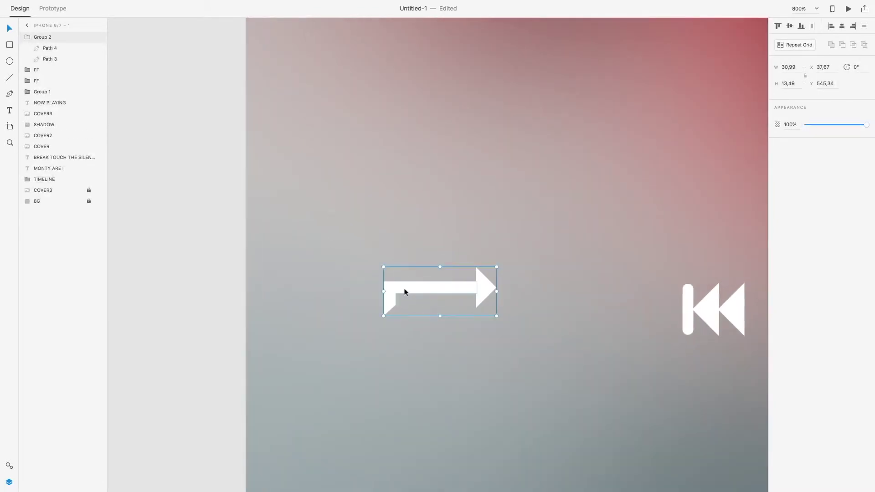
double_click(403, 290)
double_click(396, 291)
key(shift+Right)
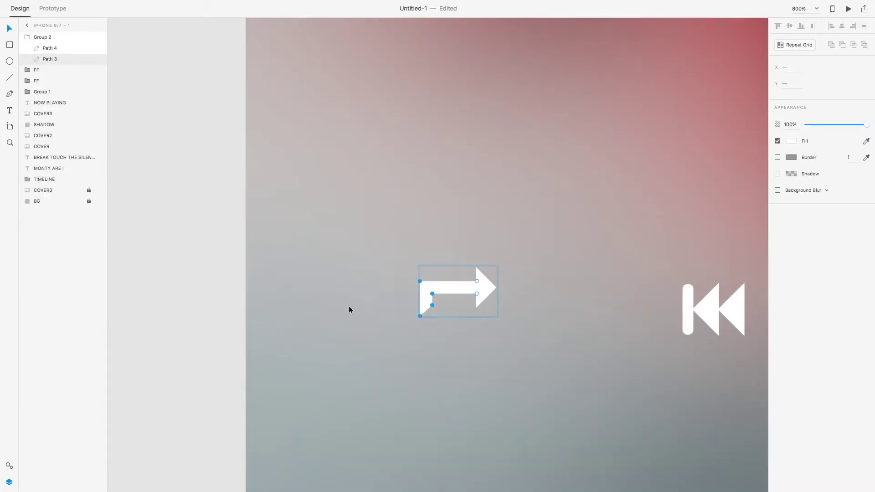
key(shift+Left)
key(Right)
key(Right)
key(Right)
key(Right)
key(Right)
click(531, 364)
Duplicate the arrow's two shapes inside its group, rotate the copy 180° and align it beneath the upper arrow
double_click(429, 287)
shift+click(486, 288)
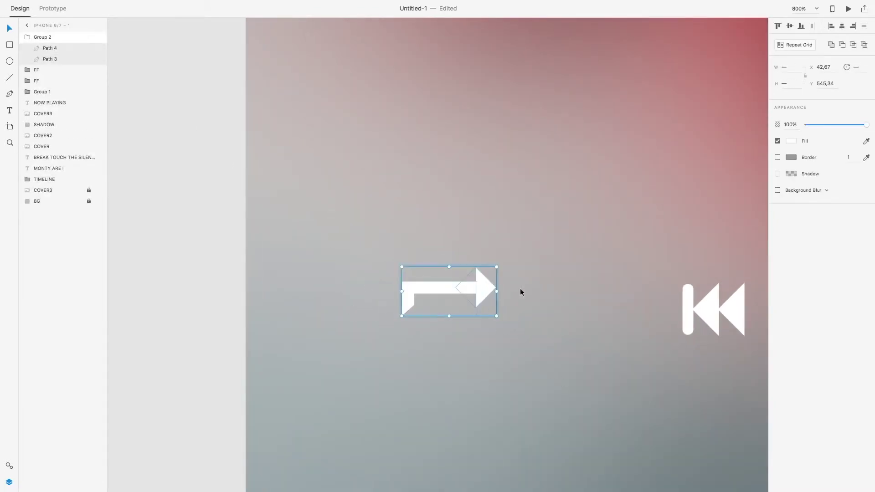
drag(486, 287, 486, 327)
drag(398, 304, 498, 338)
key(Up)
key(Up)
key(Left)
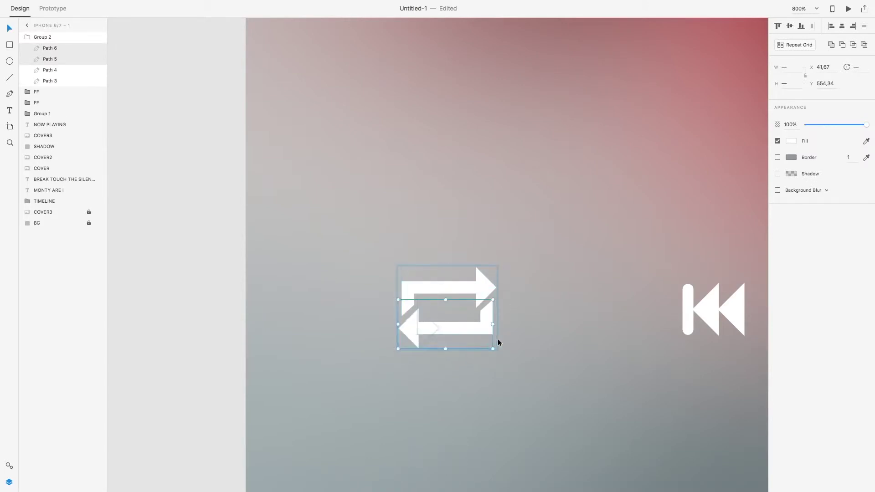
key(Right)
click(498, 338)
click(27, 37)
click(182, 156)
Scale the repeat icon down slightly and line it up with the other playback icons
scroll(402, 262, down, 5)
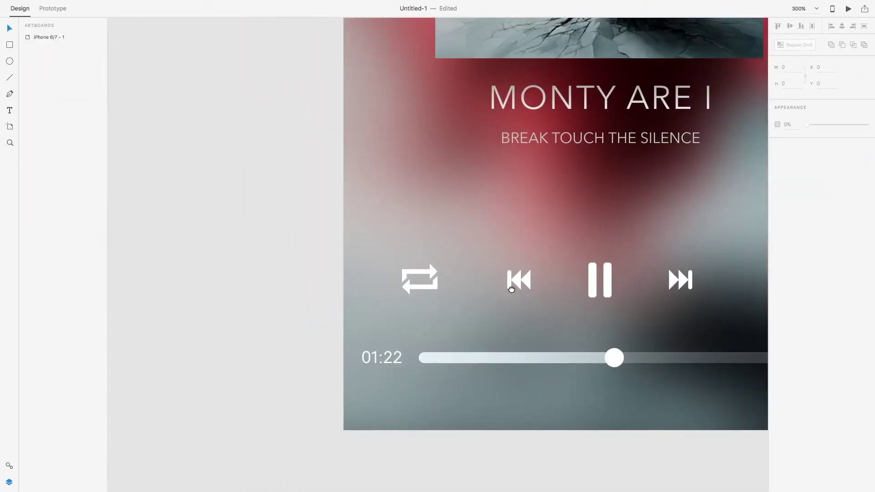
drag(512, 289, 293, 291)
drag(212, 288, 210, 291)
click(271, 301)
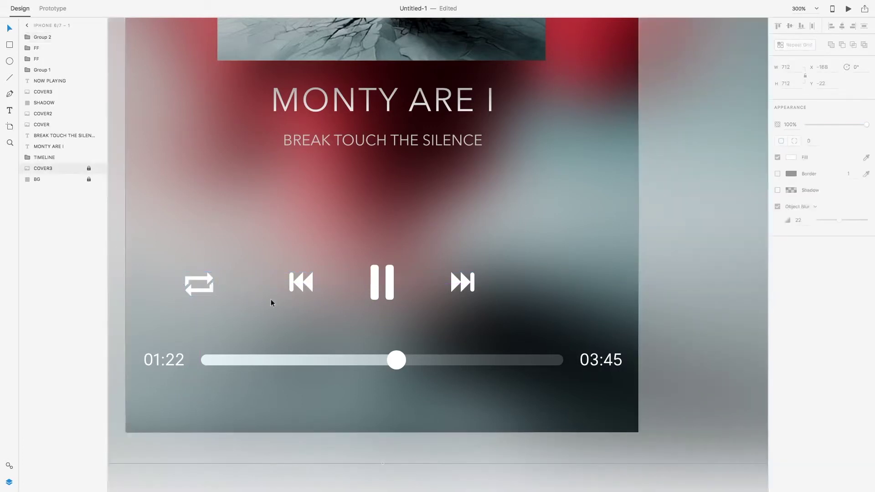
Move the backward skip icon 10 px left and the forward skip icon 10 px right, away from the pause icon
click(295, 285)
key(shift+Left)
click(468, 285)
key(shift+Right)
click(685, 269)
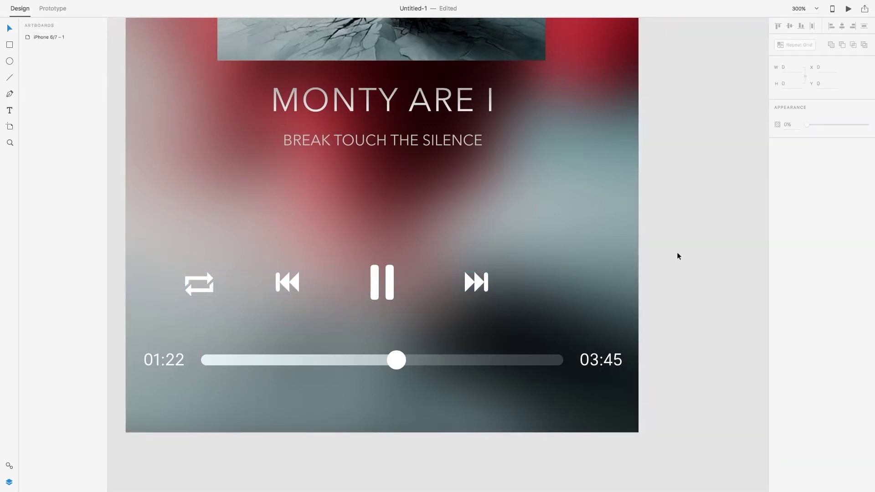
Draw a stepped diagonal band right of the forward skip icon with the Pen tool, filled white without a border
scroll(568, 277, up, 5)
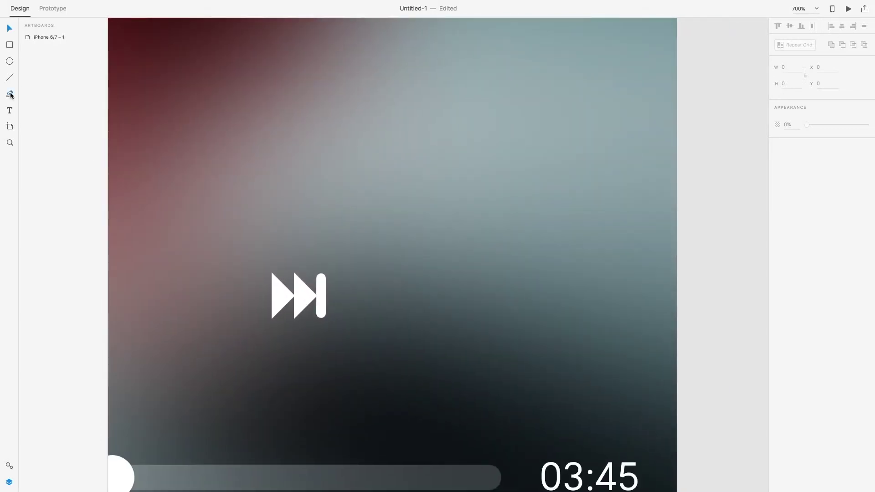
click(11, 95)
click(440, 312)
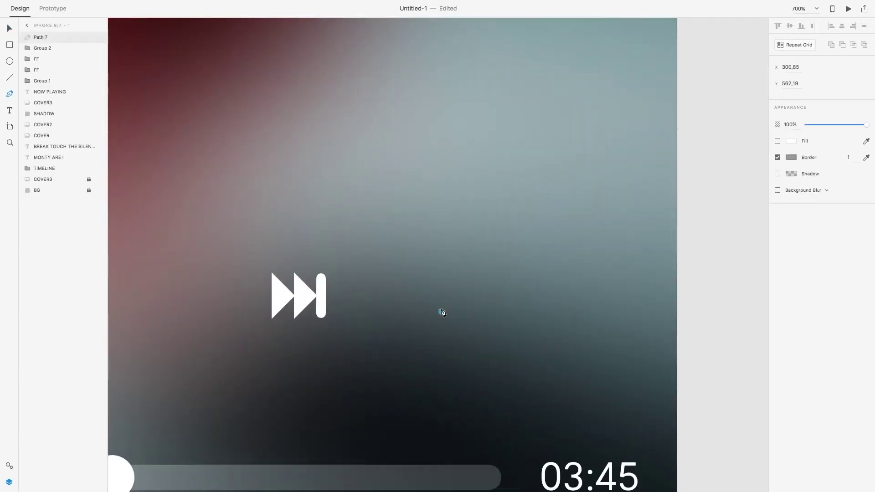
click(441, 301)
shift+click(460, 306)
shift+click(498, 287)
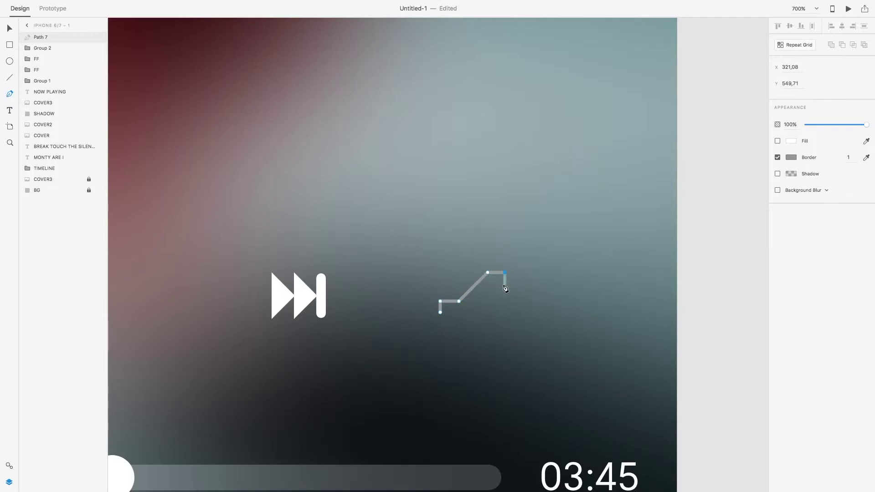
shift+click(505, 285)
shift+click(487, 284)
shift+click(461, 313)
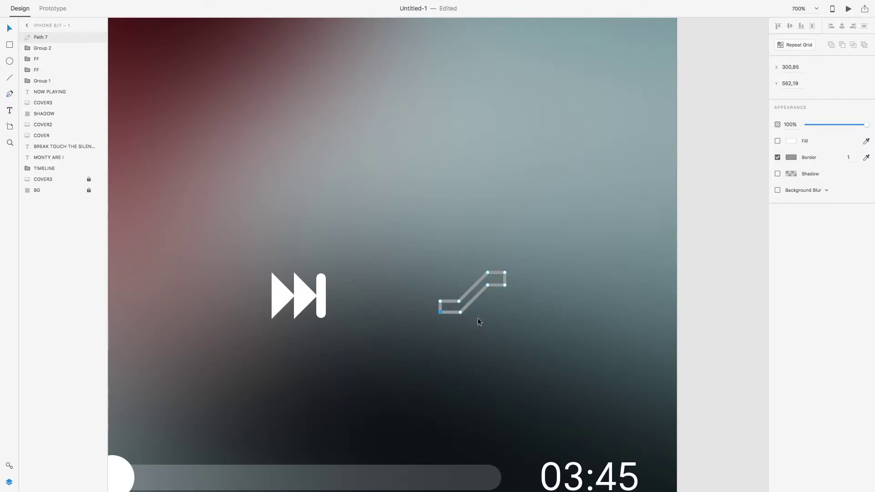
click(778, 157)
click(777, 141)
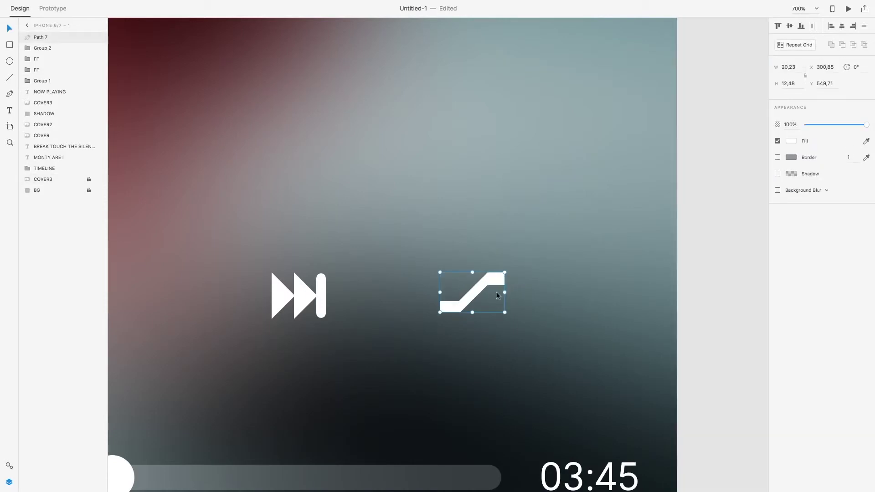
Shorten both ends of the diagonal band by moving their end points 1 px inward
shift+click(440, 312)
key(Right)
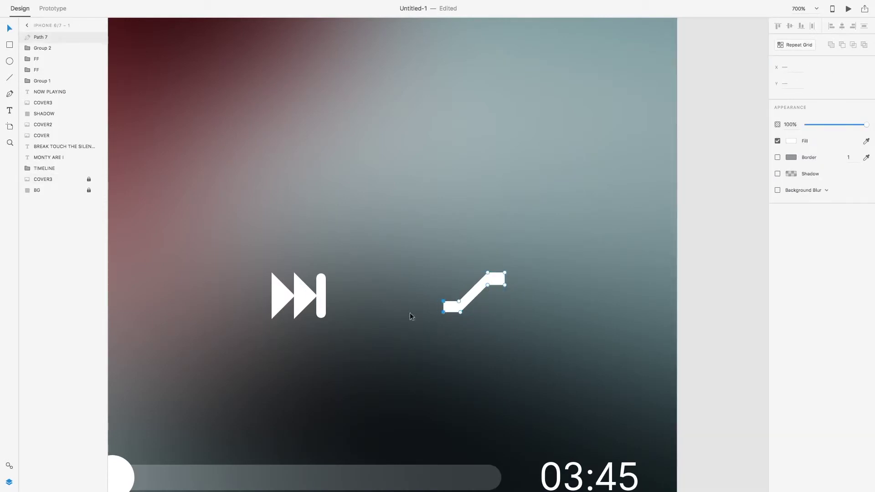
click(557, 275)
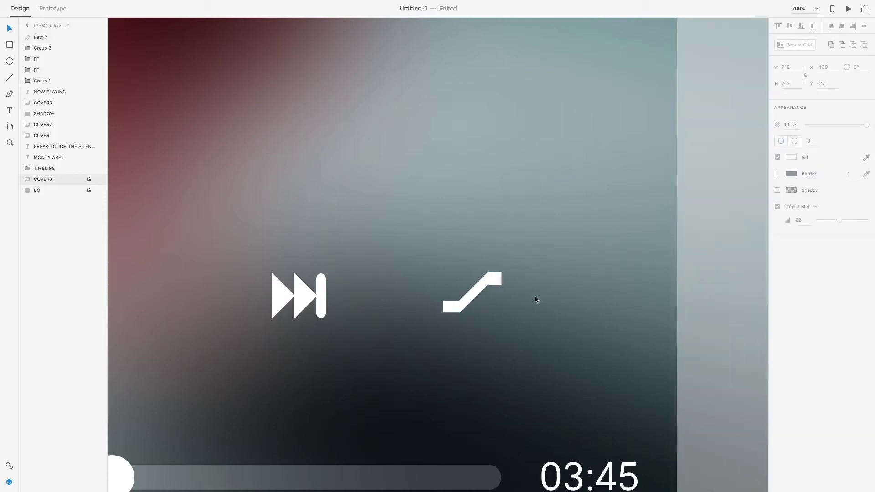
Build a borderless white triangular arrowhead at the band's upper right end from a square rotated to 315°
key(r)
mouse_move(501, 263)
mouse_down()
mouse_move(526, 289)
mouse_move(536, 277)
mouse_move(506, 283)
mouse_move(516, 264)
mouse_move(511, 333)
mouse_move(451, 335)
mouse_up()
click(778, 174)
key(v)
double_click(514, 276)
click(495, 276)
key(Escape)
click(569, 306)
Duplicate the band, flip the copy vertically across the original, and move its layer below the arrowhead
click(477, 289)
key(super+d)
key(super+z)
drag(476, 289, 476, 218)
drag(472, 202, 472, 313)
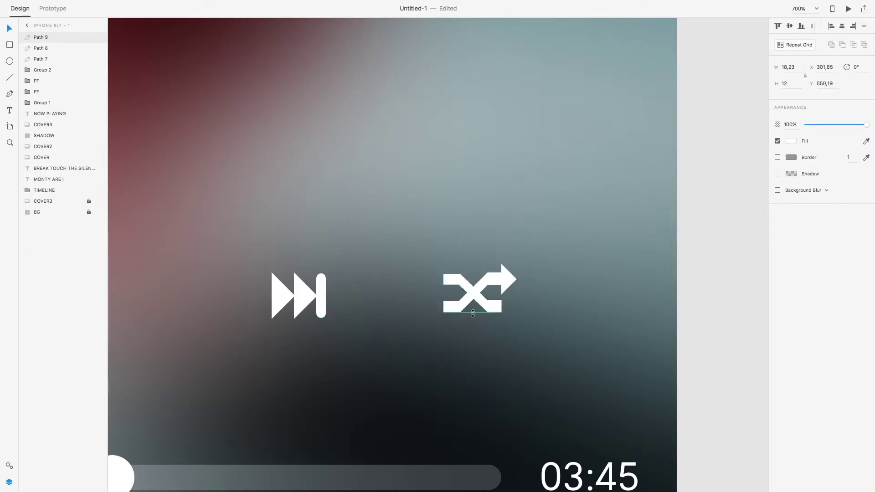
drag(50, 36, 50, 51)
click(408, 178)
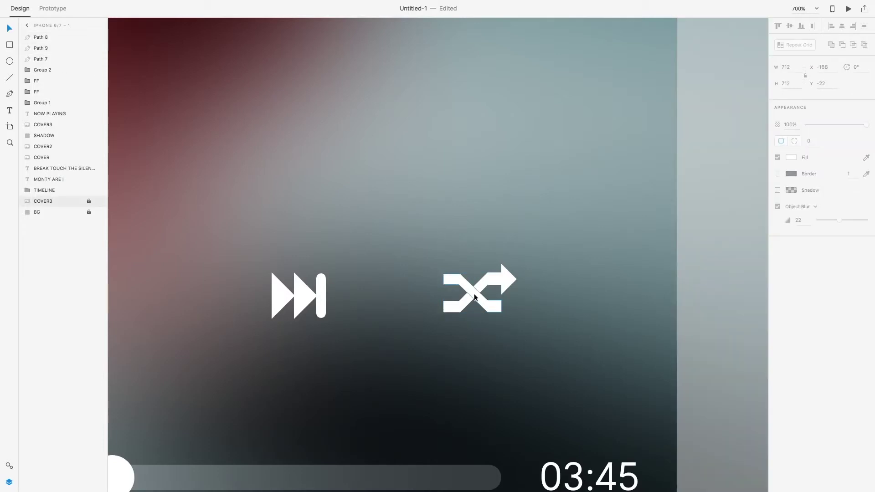
Shrink the arrowhead to about 5 px and place a spare copy of the flipped band beside the icon
click(506, 280)
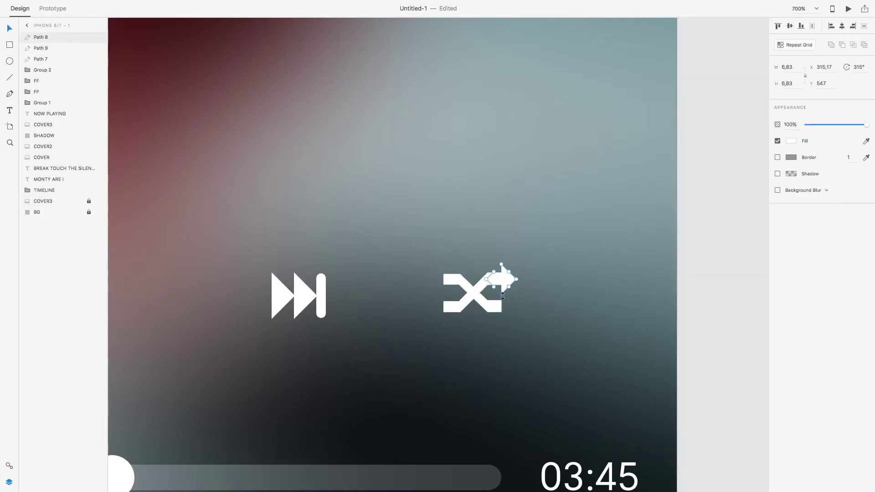
drag(501, 294, 577, 309)
click(511, 321)
Try to remove the four points at the lower end of the flipped band
double_click(486, 306)
click(496, 318)
click(495, 308)
double_click(494, 311)
click(501, 312)
shift+click(501, 301)
shift+click(487, 300)
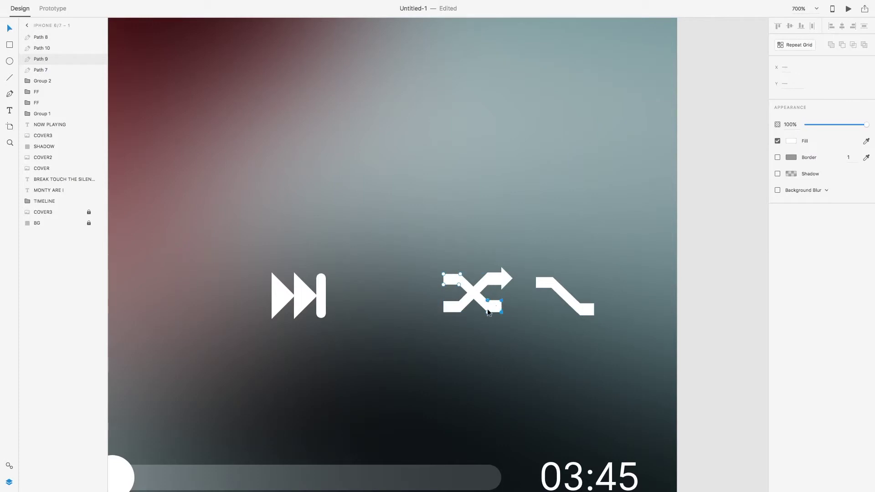
shift+click(488, 312)
key(Delete)
key(ctrl+z)
key(Escape)
Remove the flipped band's two outer lower end points, reshape what is left, and delete the remaining piece
double_click(496, 308)
click(501, 301)
shift+click(501, 312)
key(Delete)
drag(485, 296, 474, 283)
click(505, 325)
click(455, 281)
key(Delete)
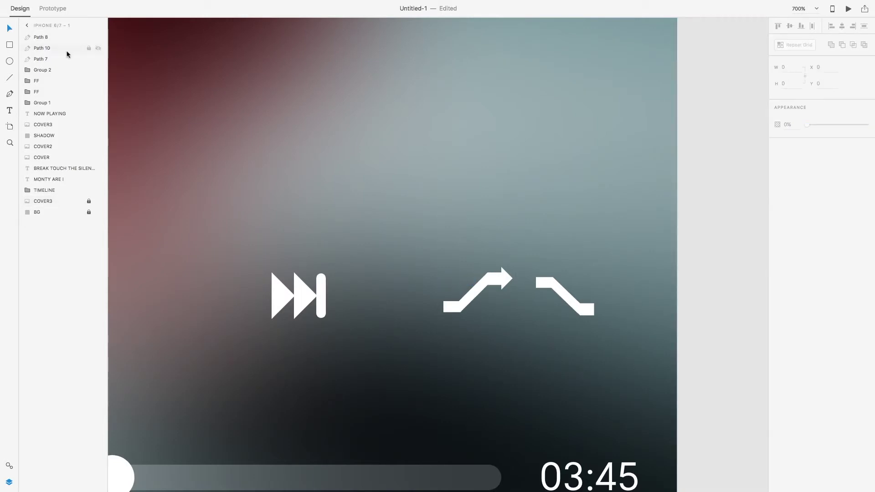
Draw a short bent arm above the diagonal band with the Pen tool, filled white without a border
click(446, 283)
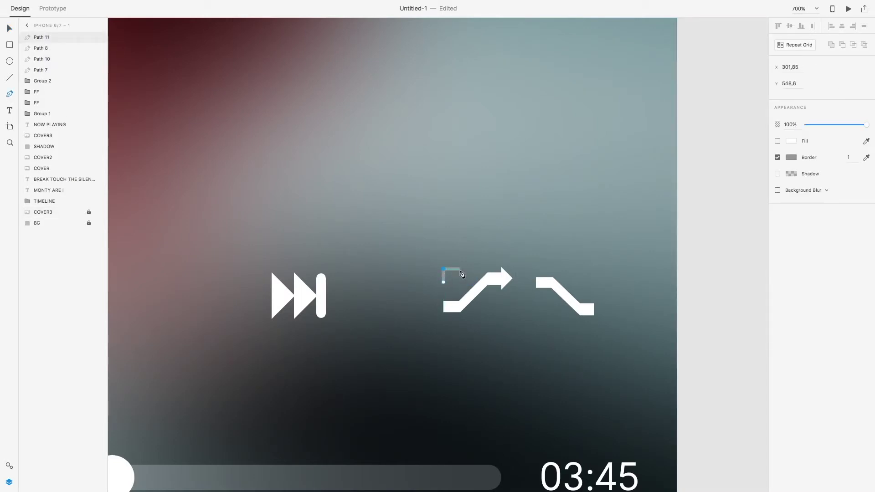
click(460, 269)
click(473, 282)
click(464, 291)
click(454, 282)
click(443, 282)
click(777, 157)
click(777, 141)
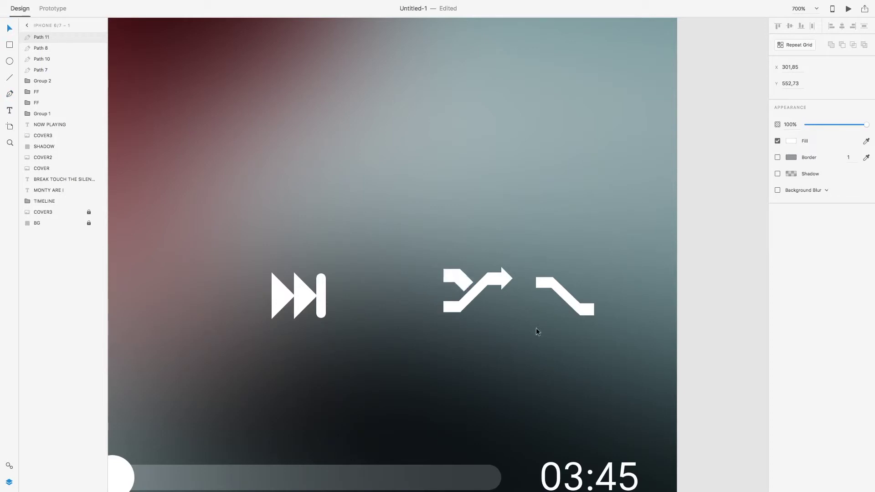
Move the bent arm down over the diagonal band's lower arm and fill it dark grey for comparison
shift+click(455, 282)
click(472, 305)
drag(458, 278, 458, 343)
key(super+plus)
key(super+z)
click(791, 141)
click(683, 148)
Adjust the bent arm's lower points to match the band's thickness and fill the arm white again
click(464, 349)
double_click(464, 349)
click(452, 356)
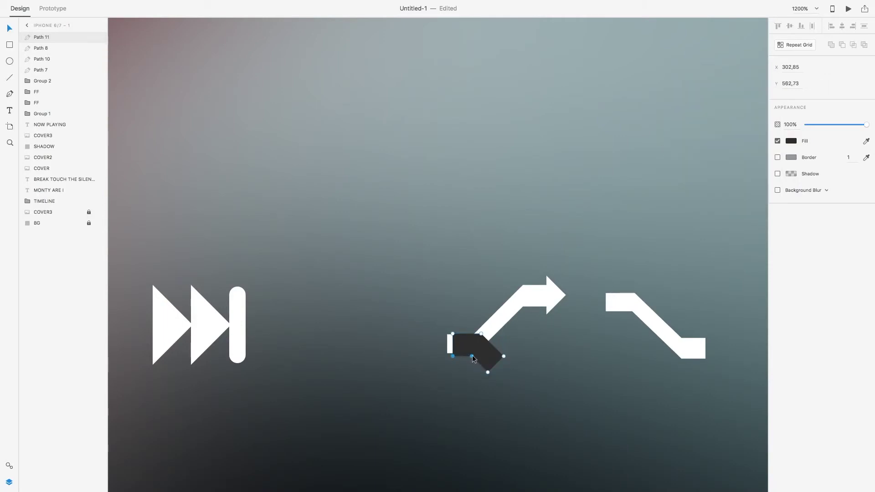
shift+click(471, 356)
drag(453, 355, 535, 349)
click(487, 372)
click(491, 387)
click(478, 348)
click(791, 141)
click(683, 89)
Place a rotated copy of the bent arm below the diagonal band and delete the spare flipped band
click(574, 339)
click(676, 336)
key(Delete)
Copy the arrowhead to the lower bent arm's end and nudge it 1 px down and 1 px left
drag(551, 297, 561, 347)
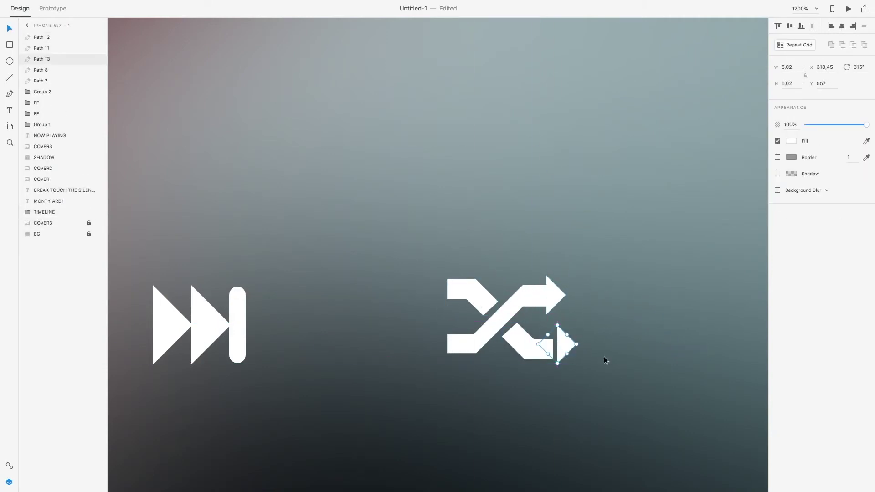
key(Down)
key(Left)
click(603, 357)
Raise the points along the diagonal band's upper edge slightly to thicken the band
double_click(473, 335)
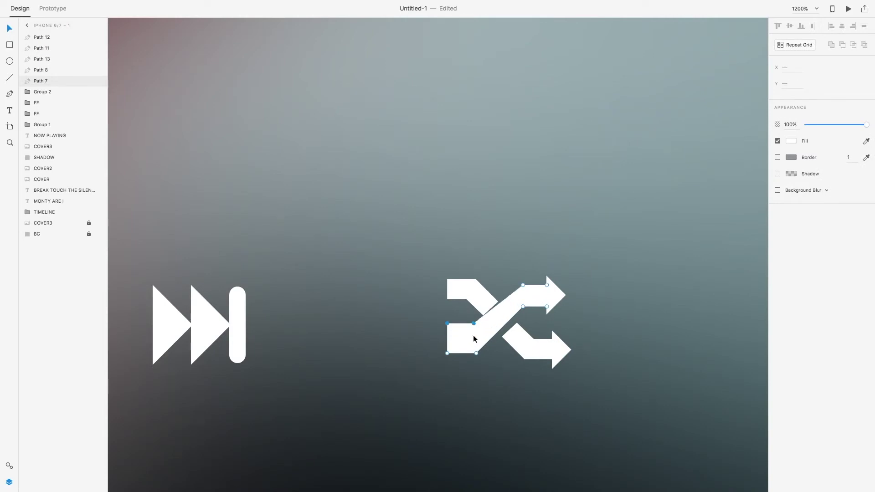
drag(473, 335, 474, 332)
click(522, 286)
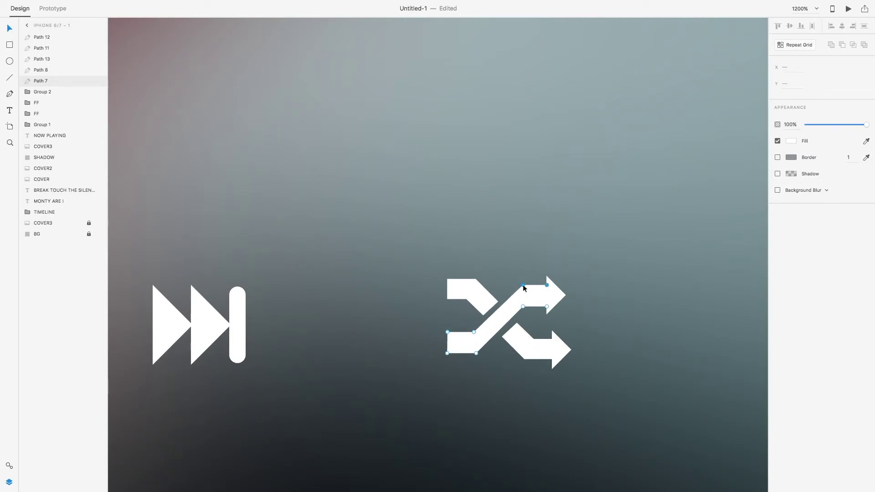
click(554, 310)
Lower the points along the diagonal band's bottom edge slightly
double_click(529, 301)
click(525, 308)
double_click(524, 303)
click(523, 307)
shift+click(547, 306)
drag(471, 353, 475, 355)
click(624, 360)
click(555, 297)
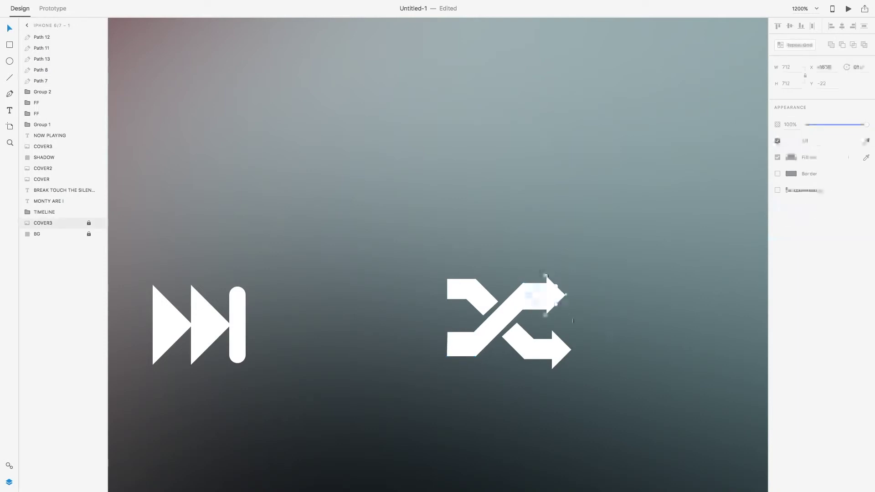
Move the four bottom-edge points of the diagonal band back up to slim it down
click(483, 339)
click(492, 326)
double_click(492, 326)
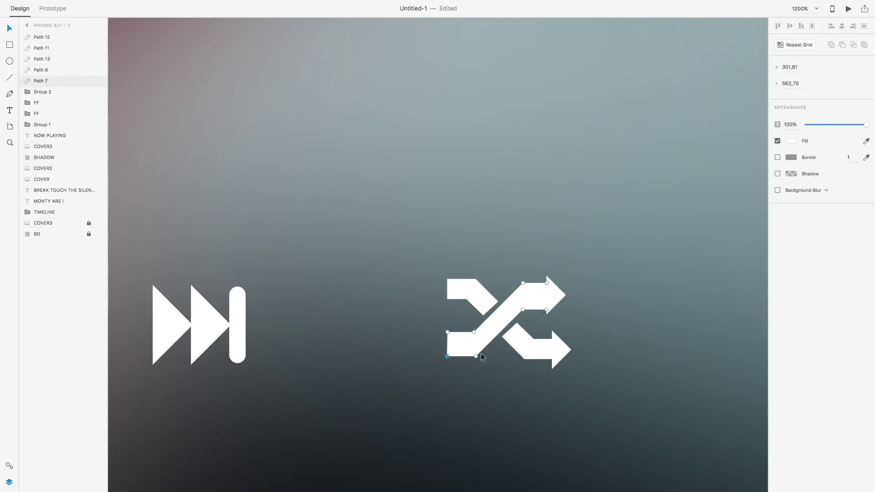
drag(474, 356, 476, 351)
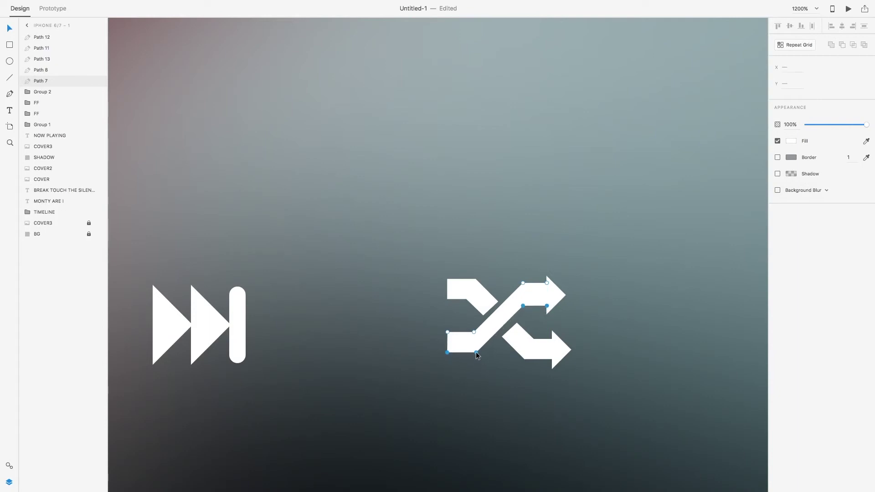
click(568, 297)
click(563, 296)
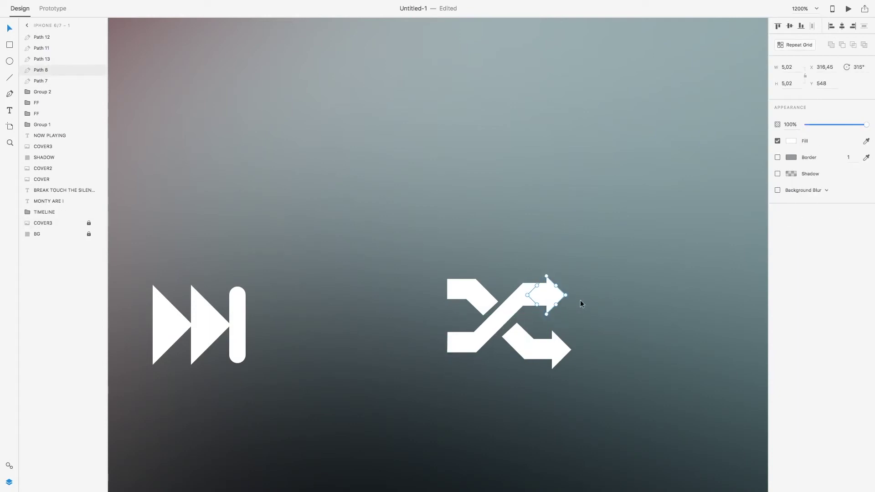
double_click(527, 294)
click(547, 283)
shift+click(523, 283)
shift+click(474, 332)
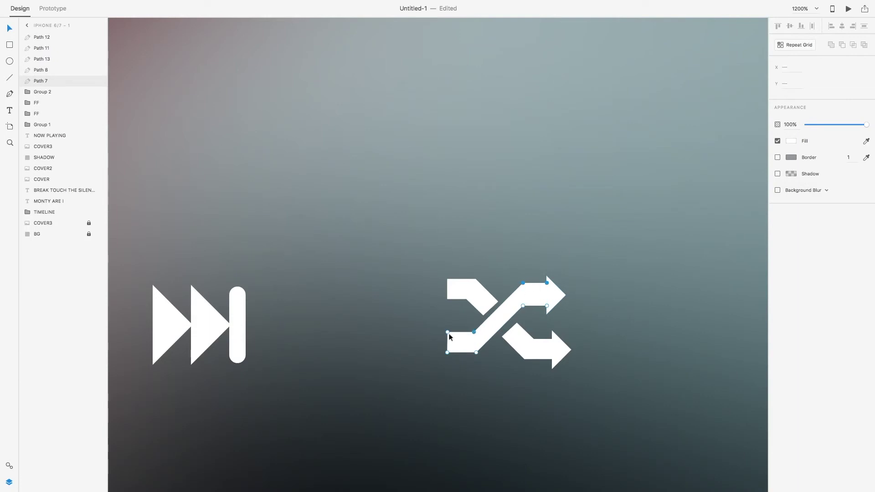
shift+click(447, 332)
click(642, 338)
Clear every shuffle icon part except the upper arrowhead and place a copy of that arrowhead straight below it
scroll(643, 338, right, 3)
click(485, 334)
key(Delete)
click(504, 334)
key(Delete)
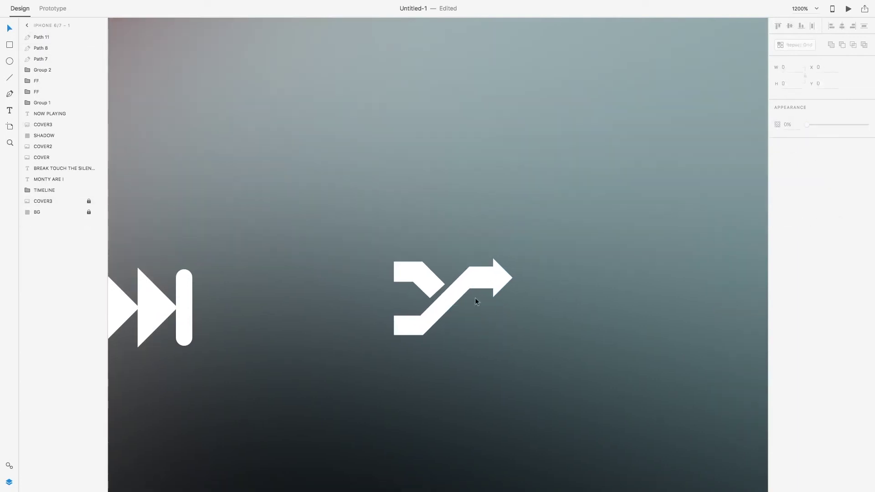
click(433, 286)
key(Delete)
key(ctrl+z)
key(ctrl+z)
key(ctrl+z)
key(ctrl+z)
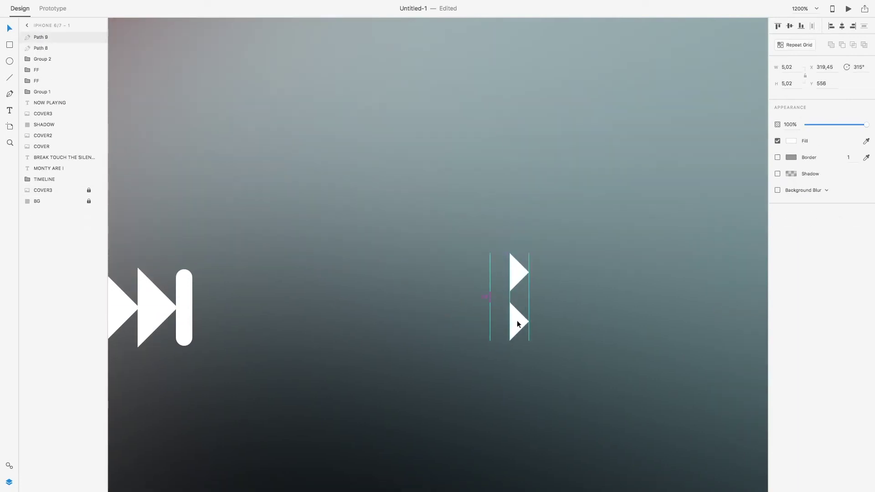
Draw a borderless white rectangle 21 × 4 px leading into the lower arrowhead
click(9, 45)
drag(509, 319, 395, 340)
click(778, 174)
click(9, 30)
key(Up)
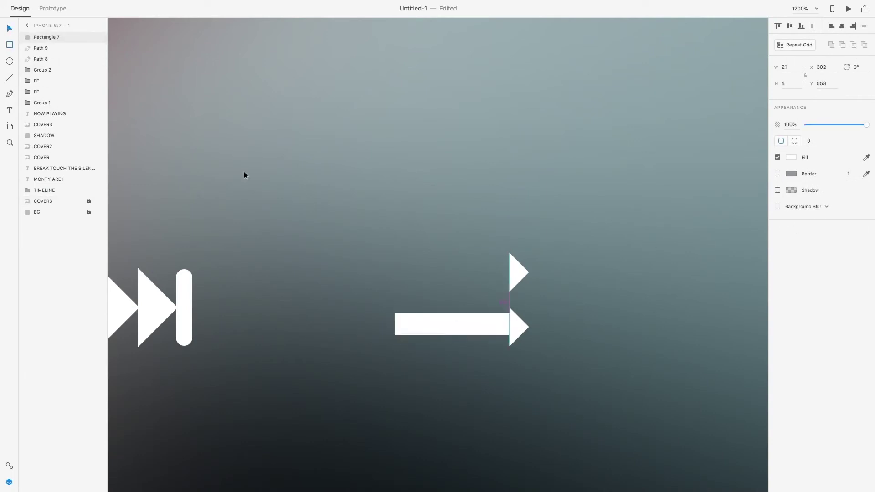
Centre the rectangle vertically on the lower arrowhead and reduce its height to 3 px
key(Down)
shift+click(516, 328)
click(790, 26)
click(494, 343)
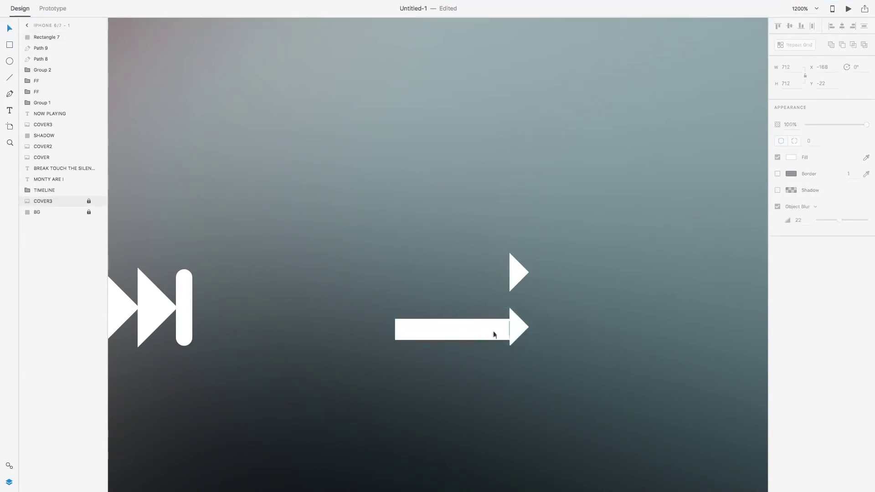
click(493, 332)
drag(451, 340, 477, 334)
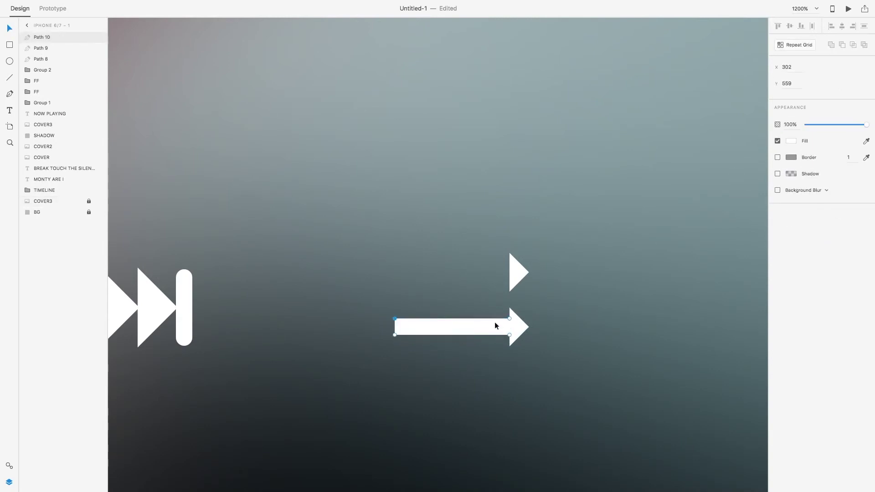
Add anchor points to the bar's upper and lower edges about 3 px in from each end
key(p)
click(495, 319)
scroll(413, 328, down, 1)
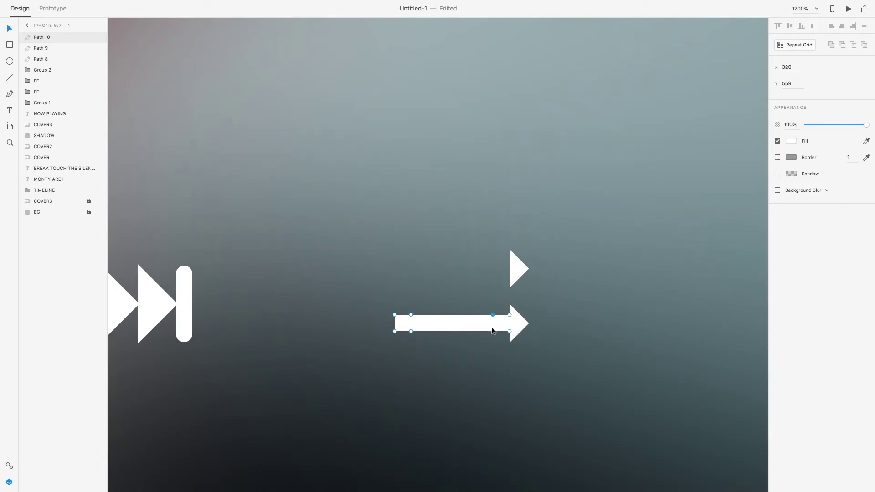
scroll(493, 334, down, 1)
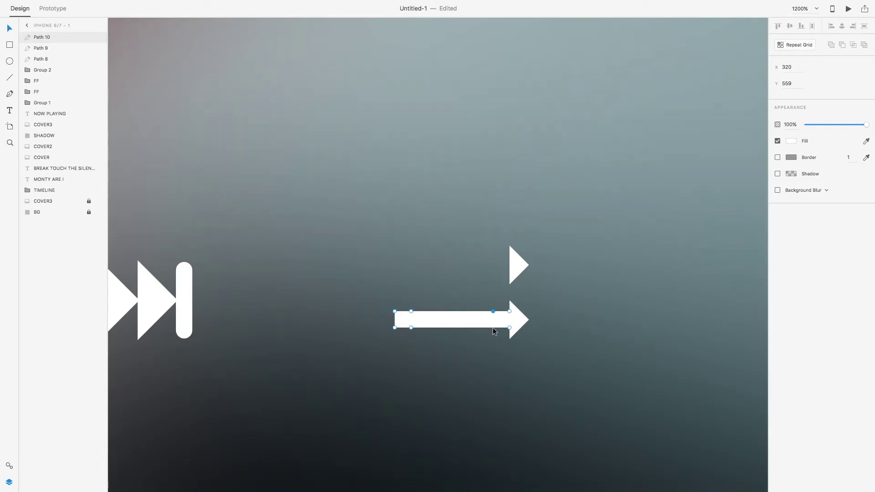
click(492, 328)
Shift the two inner anchor points on the bar's lower edge slightly outward toward its ends
key(super+equal)
key(super+equal)
drag(420, 291, 382, 191)
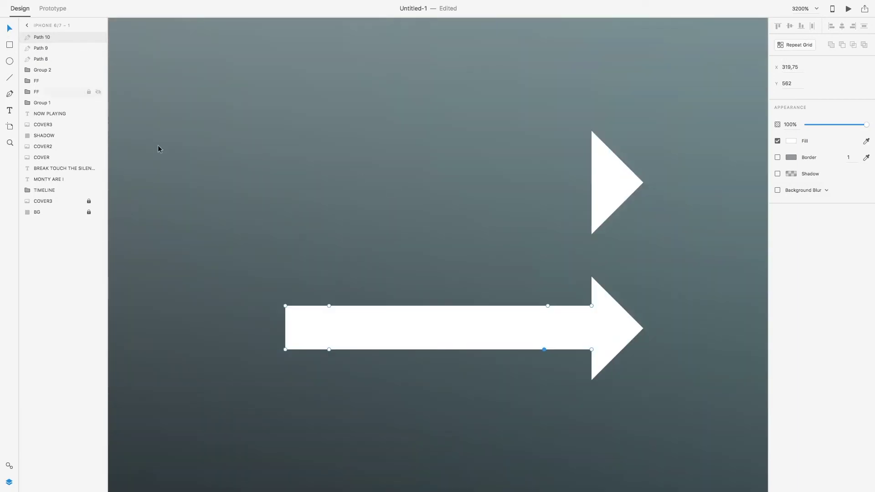
drag(544, 350, 548, 350)
drag(329, 350, 326, 349)
click(359, 361)
Copy the bar up to the upper arrowhead and raise the lower bar's four tail points by 10 px
drag(408, 335, 422, 196)
double_click(386, 332)
key(shift+Up)
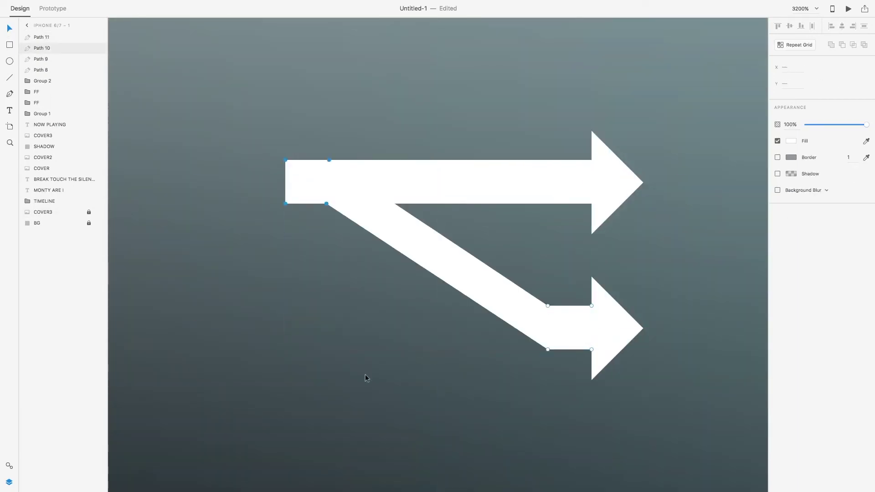
Lower the upper bar's four tail points by 10 px so that the two bars cross
click(394, 192)
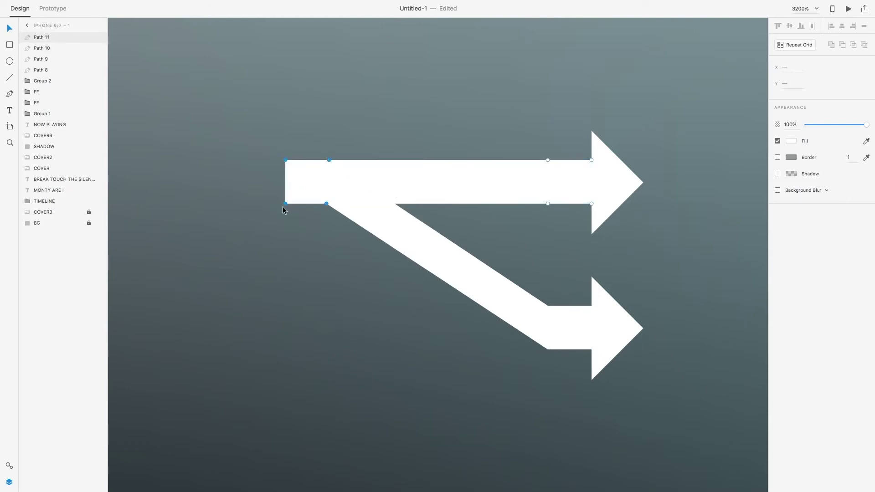
key(shift+Down)
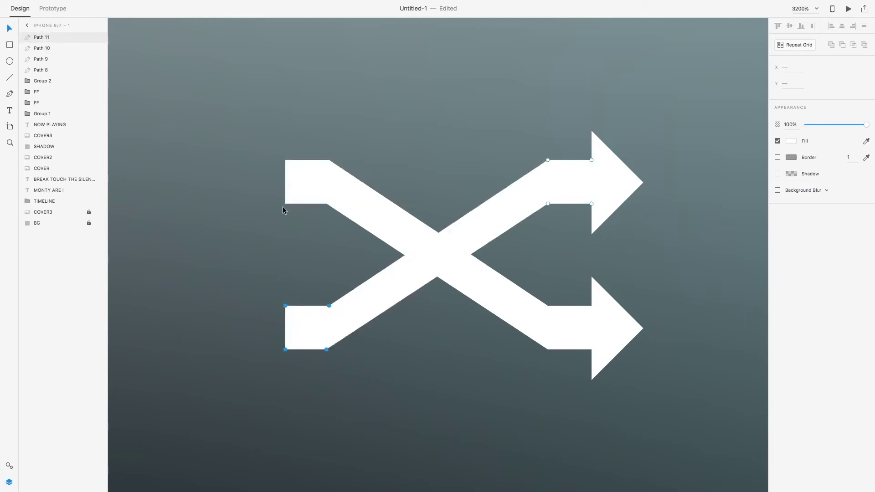
click(700, 250)
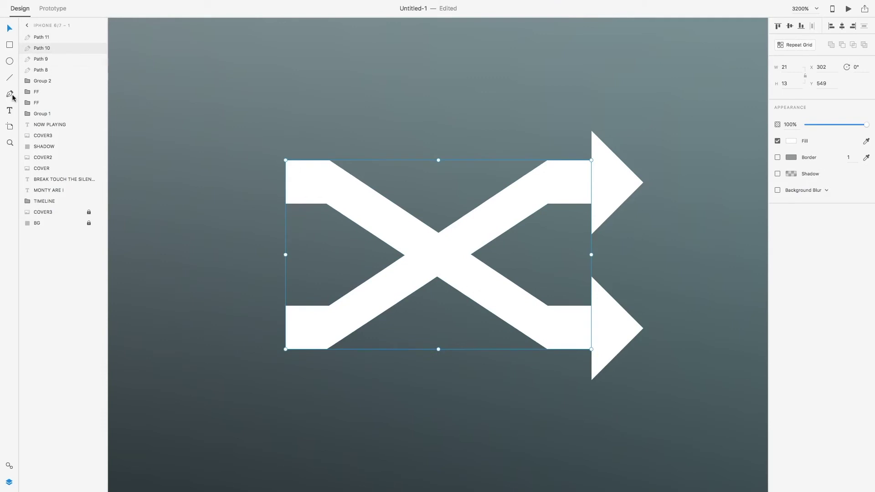
Draw a closed four-point shape over the shuffle icon's crossing with the Pen tool
click(10, 95)
click(384, 263)
click(445, 219)
click(491, 261)
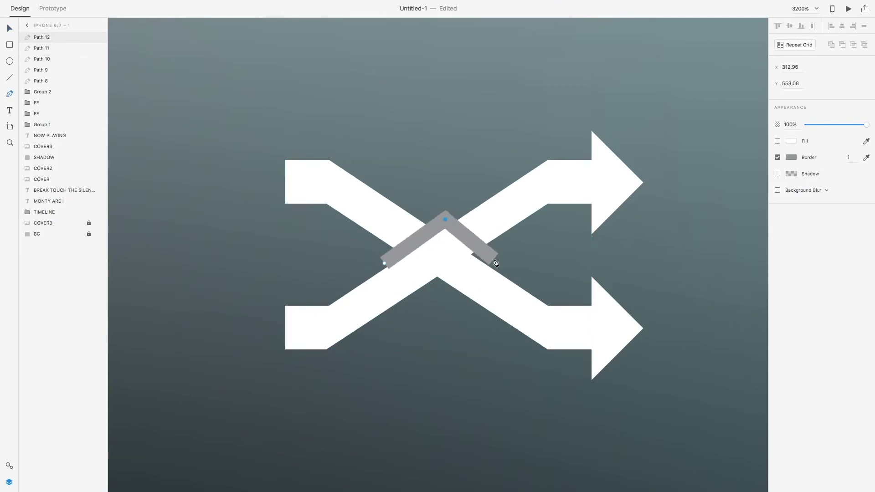
click(424, 310)
click(384, 263)
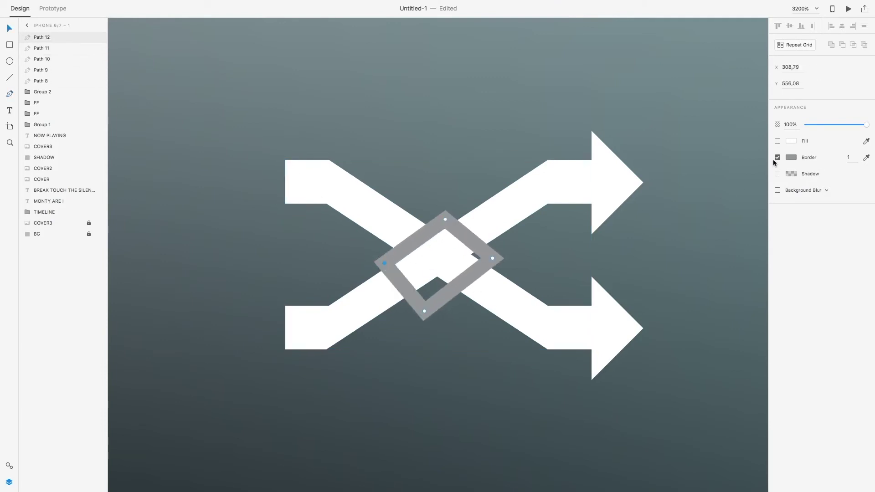
Replace the new shape's border with a black fill and shift it up slightly so it covers the crossing
click(777, 141)
click(791, 141)
drag(711, 141, 451, 246)
click(454, 271)
Subtract the black shape from the shuffle icon's descending bar to cut a gap around the other bar
click(469, 162)
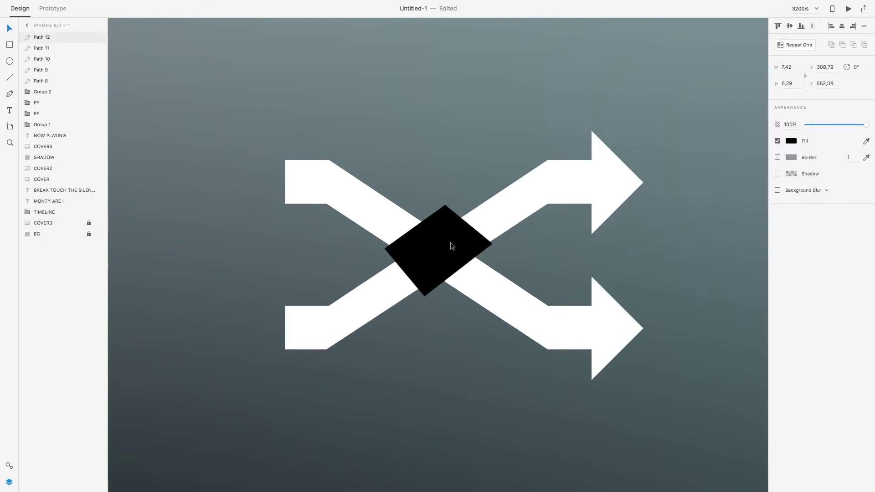
shift+click(465, 293)
key(super+alt+s)
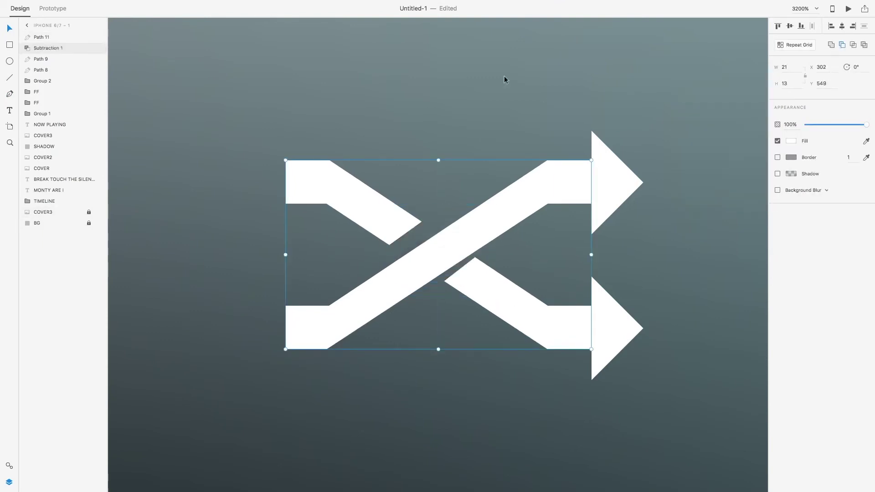
Adjust the cut-out shape's corner points so the gaps on both sides of the rising bar look even
double_click(408, 244)
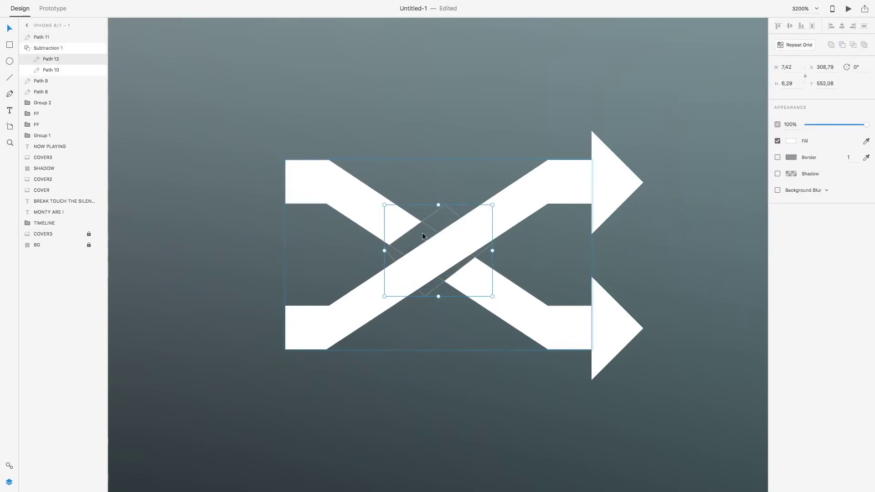
drag(445, 205, 446, 209)
drag(492, 243, 496, 244)
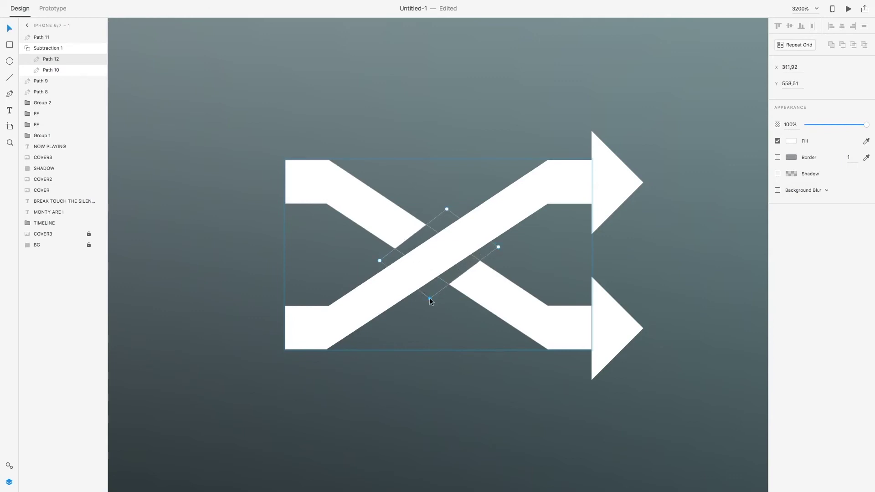
click(669, 116)
click(466, 287)
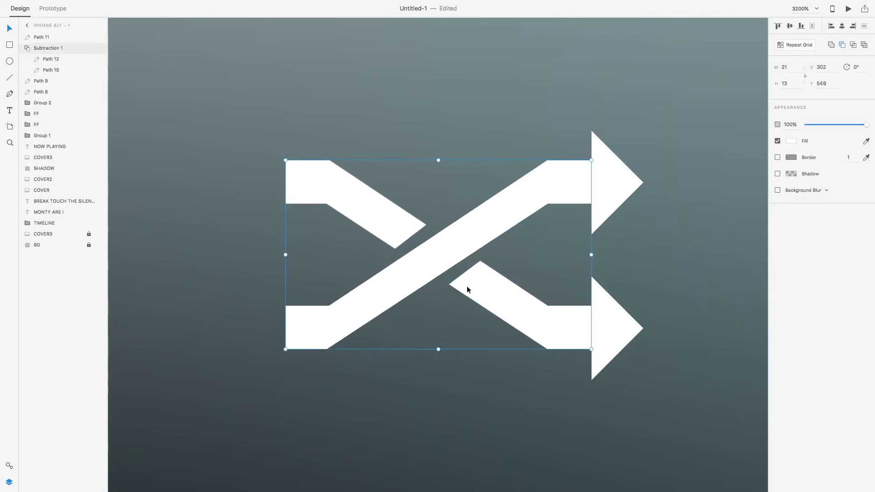
double_click(382, 263)
click(647, 253)
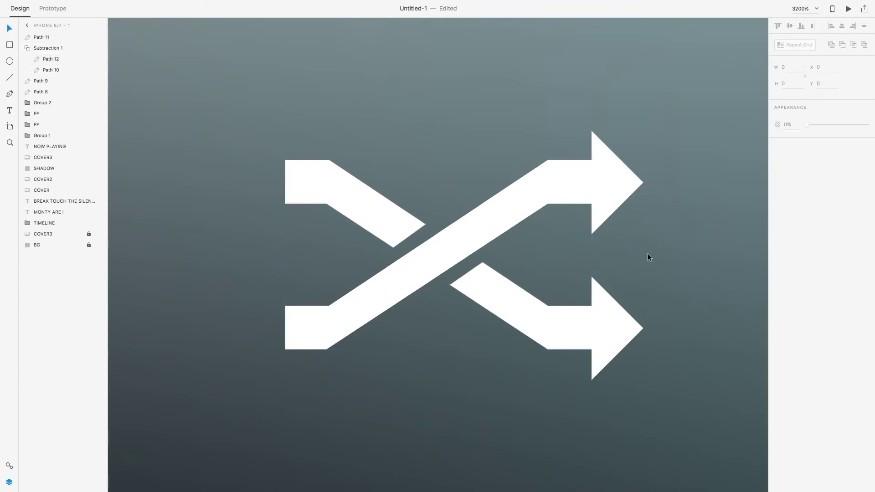
Draw a white 5 px square in the header's right corner and turn it into a vertical repeat grid
key(super+minus)
key(super+minus)
key(super+minus)
key(super+minus)
mouse_move(315, 216)
mouse_down()
mouse_move(407, 244)
mouse_move(435, 401)
mouse_up()
drag(306, 52, 315, 203)
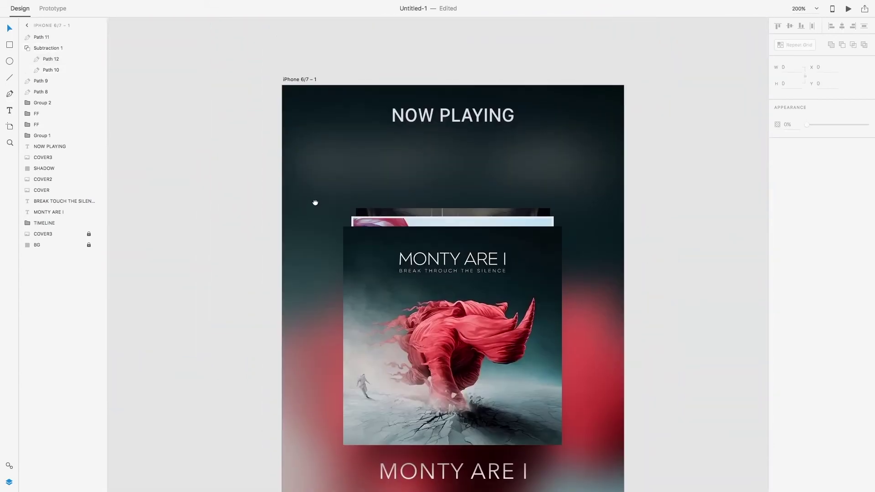
key(super+plus)
drag(558, 136, 451, 195)
click(10, 45)
drag(568, 84, 571, 140)
key(v)
key(super+z)
click(795, 45)
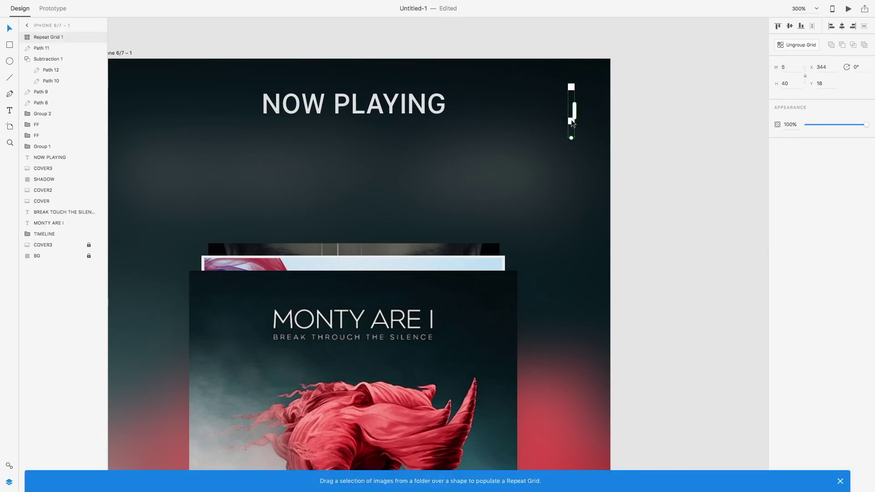
Try to move the second square closer to the first inside the repeat grid
double_click(572, 112)
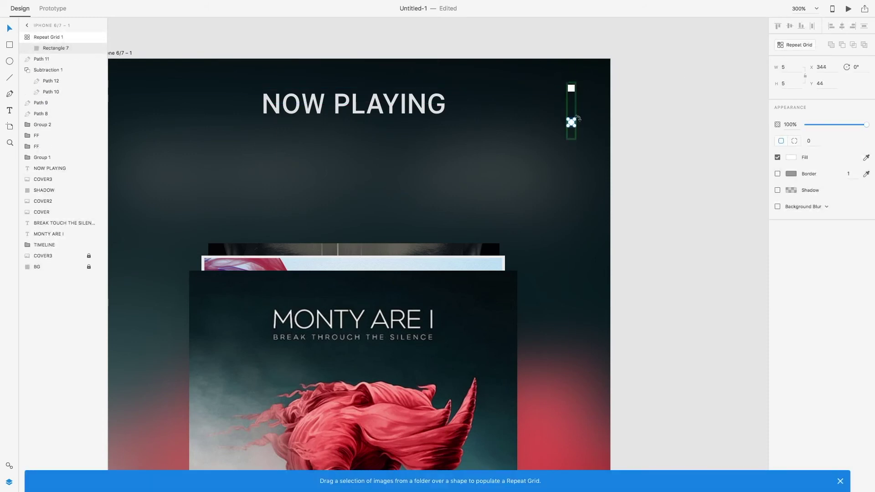
key(Escape)
double_click(573, 122)
drag(572, 121, 573, 105)
click(599, 120)
key(super+z)
key(super+z)
Extend the repeat grid downward to three squares and tighten their spacing into a compact menu icon
key(super+equal)
scroll(602, 113, up, 3)
drag(554, 203, 553, 248)
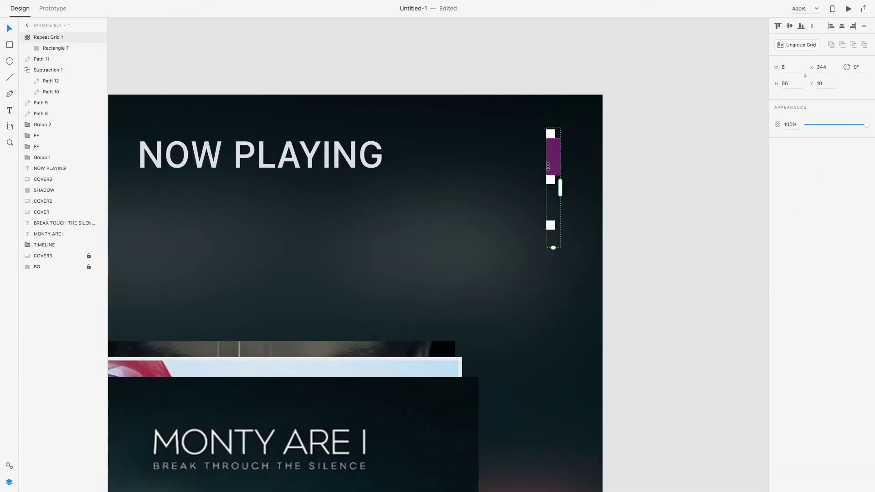
key(ctrl+z)
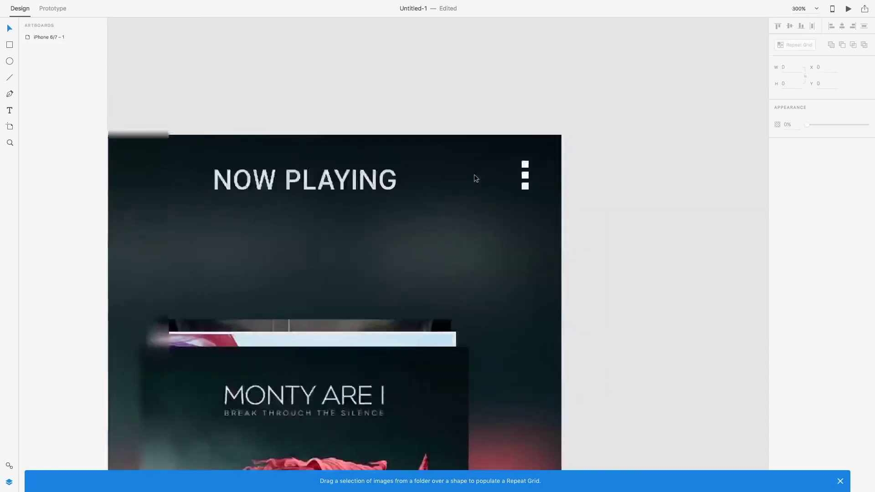
Draw a back arrow in the header's left corner with the Pen tool and set its border color to white
scroll(554, 151, down, 2)
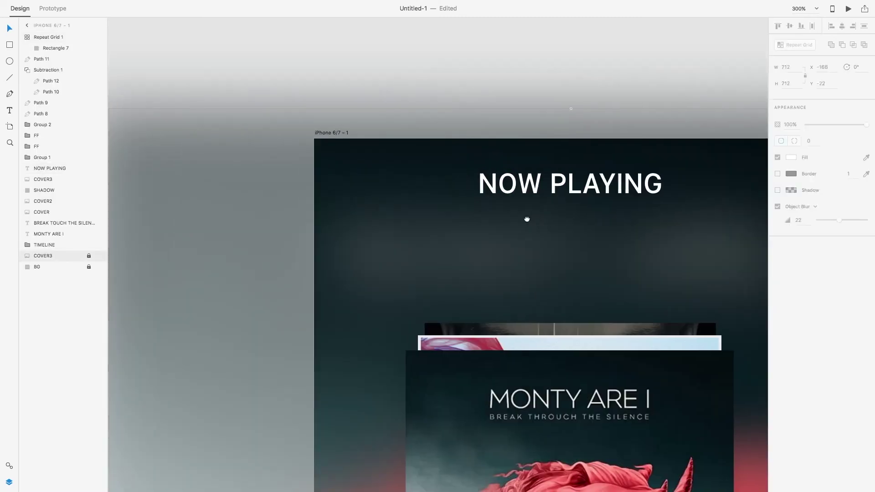
key(super+plus)
key(super+plus)
click(9, 94)
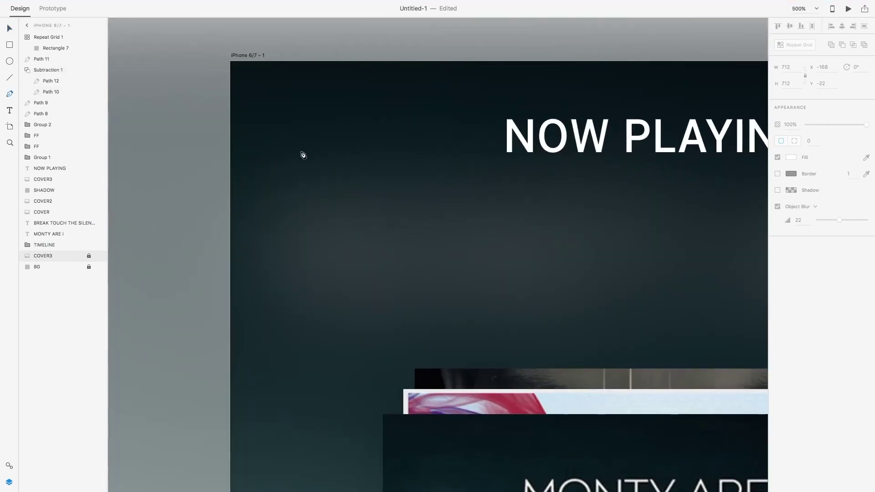
click(303, 151)
shift+click(284, 133)
click(790, 157)
text(fff)
key(Return)
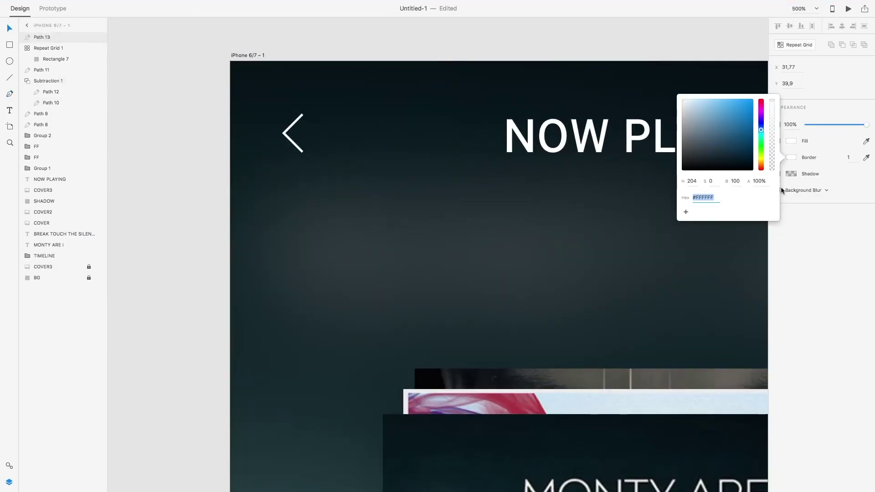
Set the back arrow's border width to 2 and nudge the arrow up slightly
click(850, 158)
text(2)
key(Return)
click(600, 51)
drag(298, 118, 299, 116)
key(ctrl+minus)
key(ctrl+minus)
key(ctrl+minus)
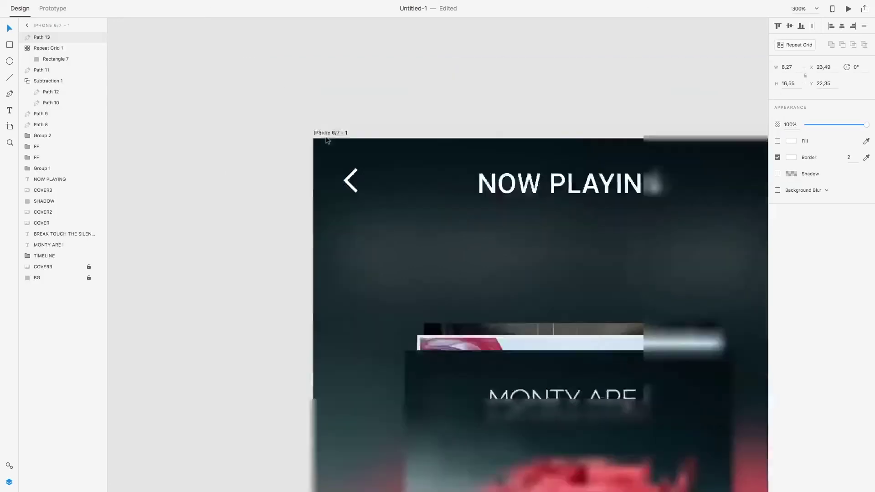
click(587, 181)
click(139, 142)
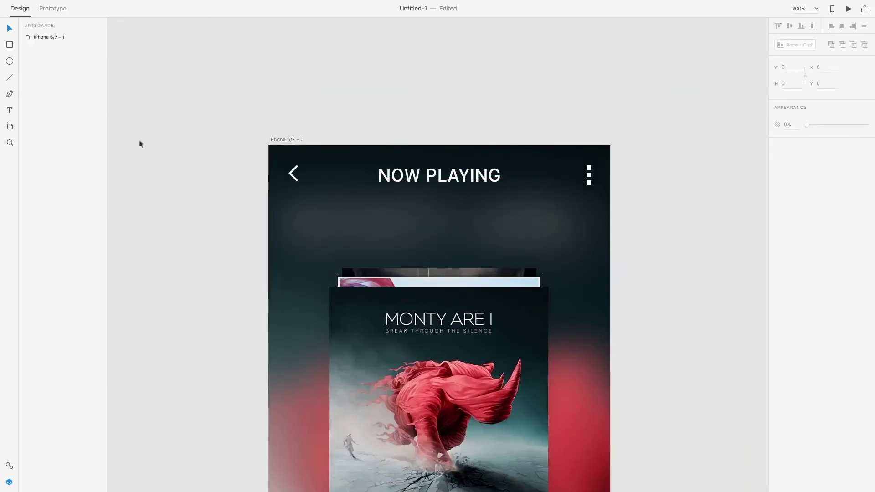
Move the stacked covers and their shadow up toward the heading, and raise the artist and album titles beneath them
scroll(615, 139, down, 5)
click(335, 169)
shift+click(56, 222)
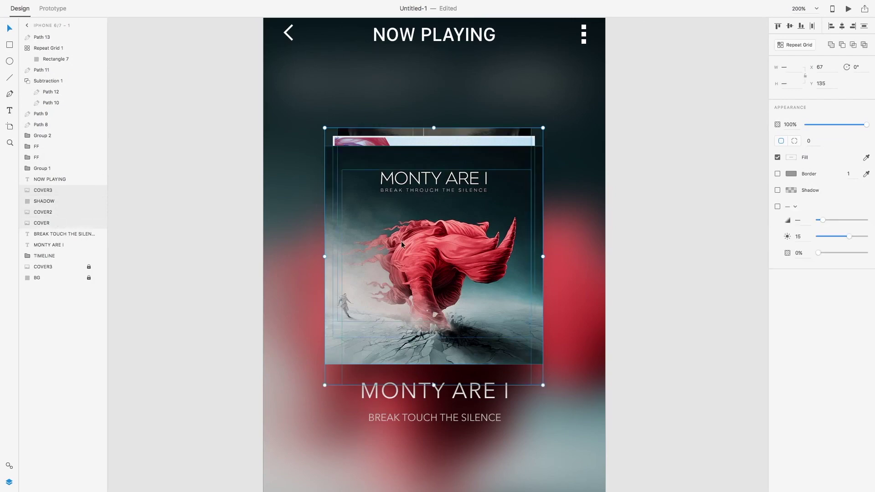
drag(402, 241, 403, 197)
drag(424, 392, 425, 364)
drag(426, 422, 426, 404)
scroll(426, 404, down, 5)
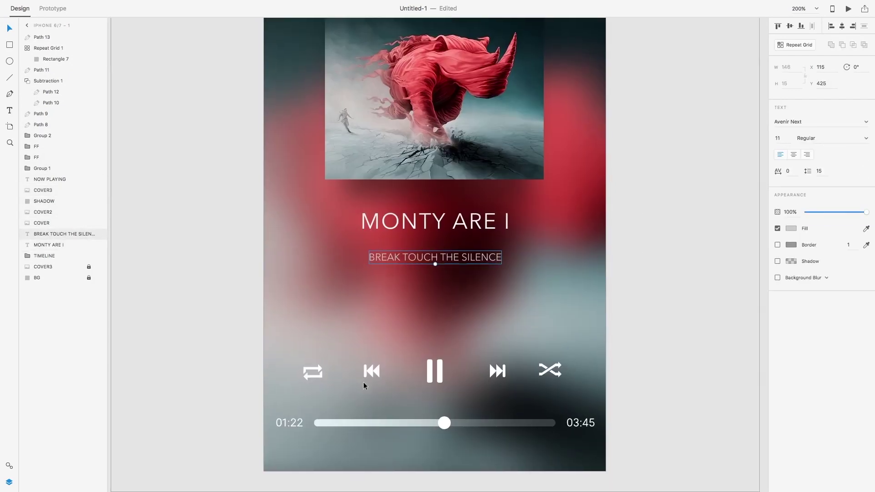
click(314, 372)
shift+click(381, 373)
shift+click(438, 372)
shift+click(502, 370)
shift+click(554, 374)
click(234, 293)
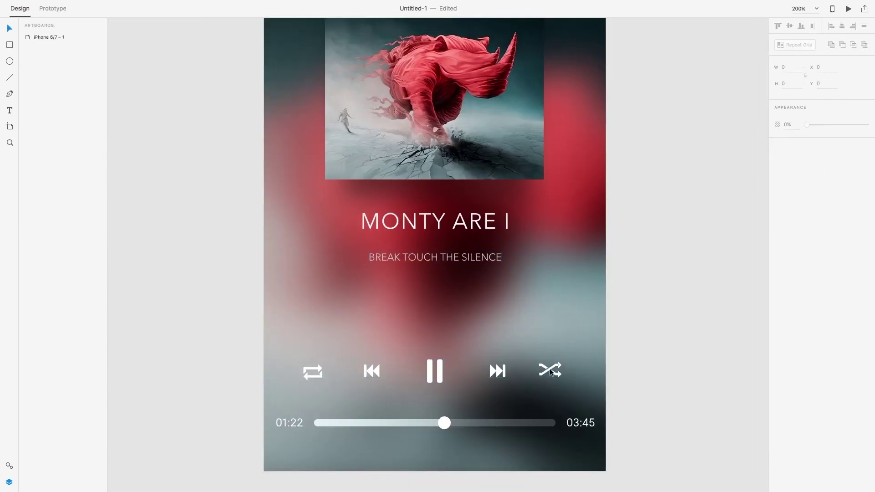
Group all the parts of the shuffle icon
click(550, 370)
shift+click(40, 124)
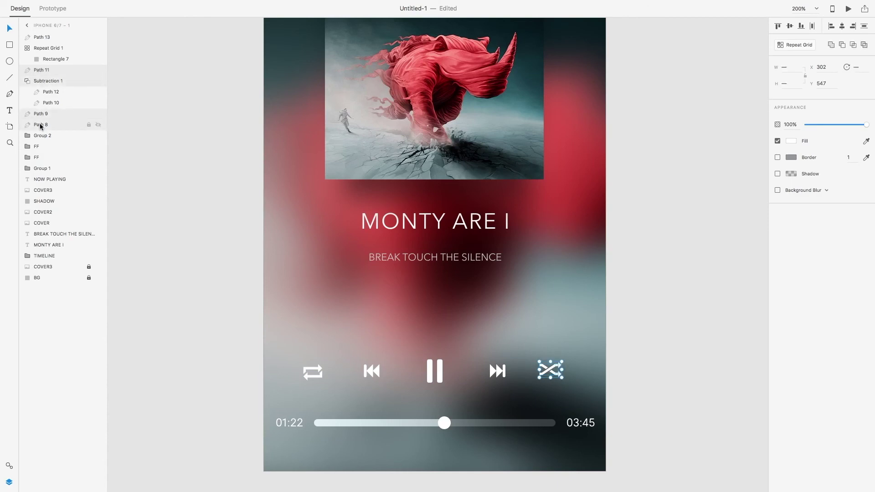
key(super+g)
shift+click(497, 371)
shift+click(549, 370)
Rename the pause icon's group as PAUSE and the rewind icon's group as RW
click(441, 364)
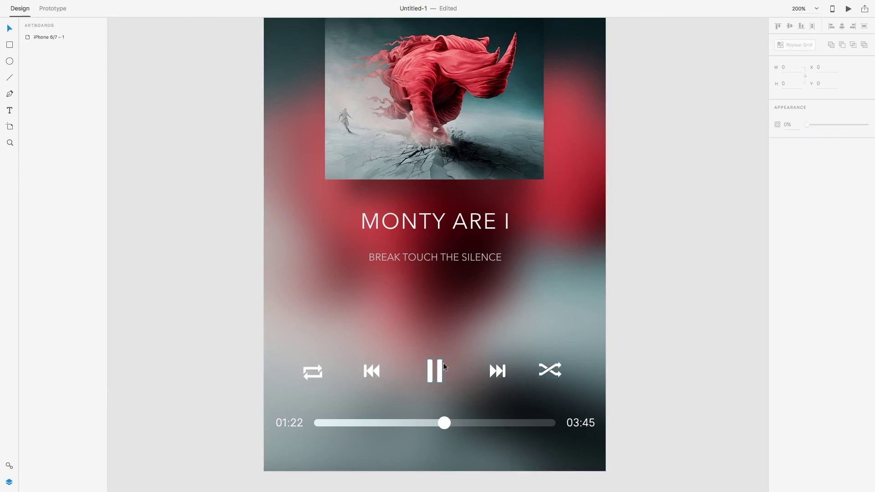
double_click(45, 114)
key(Return)
click(38, 93)
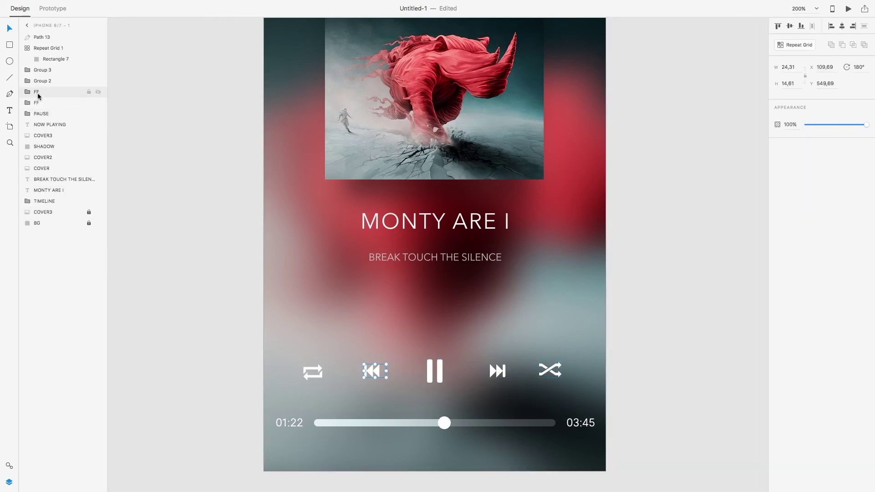
click(295, 355)
Rename the repeat icon's group as SH and the shuffle icon's group as RN, and lock the pause group
click(312, 371)
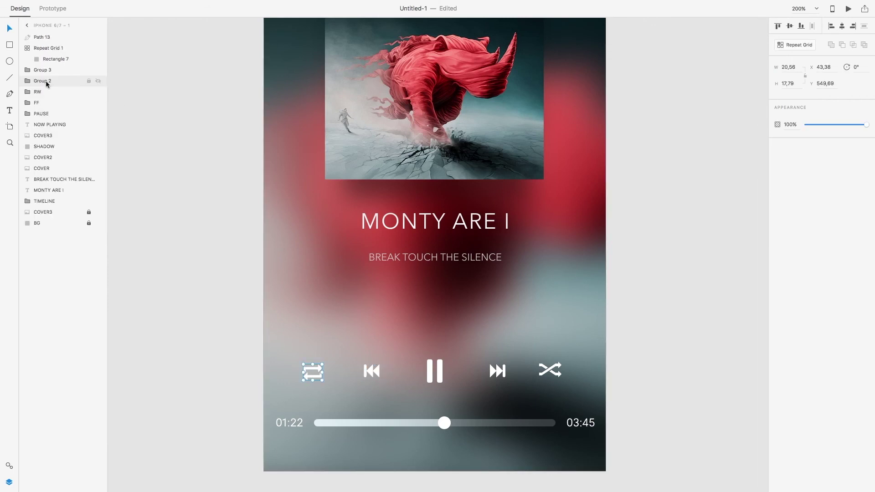
text(SH)
click(554, 370)
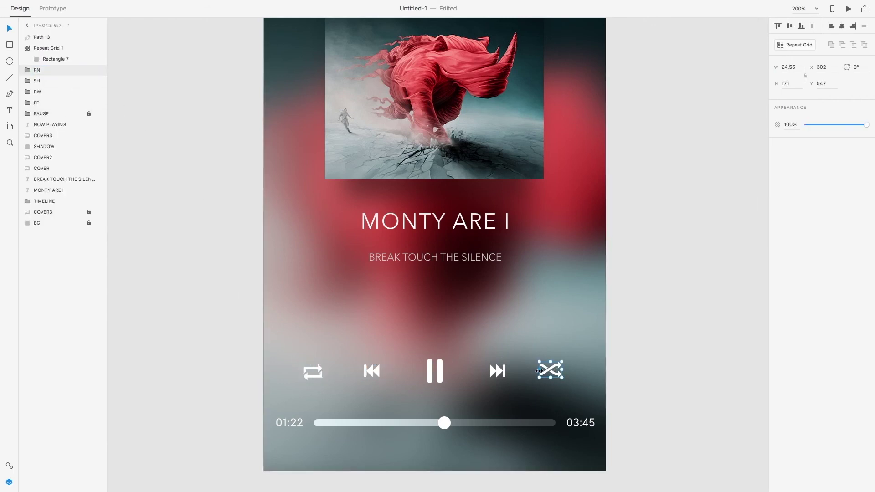
click(239, 338)
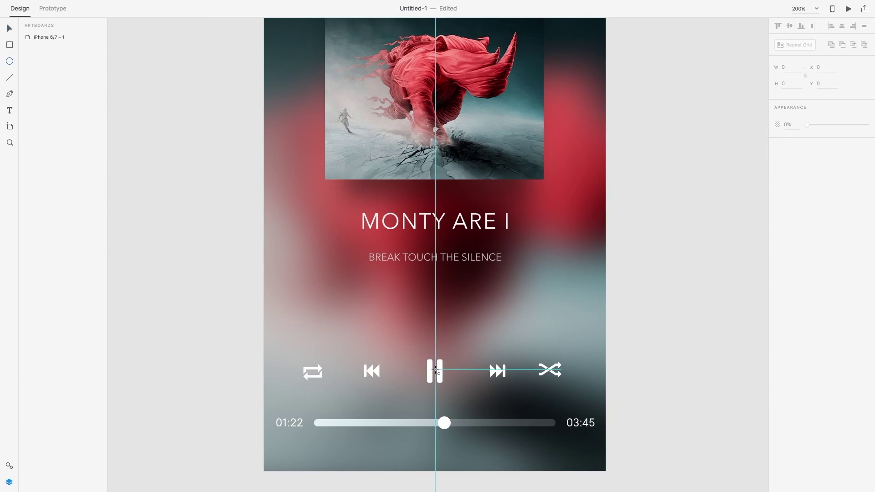
Place a borderless white circle of 58 px centered behind the pause icon and set its opacity to 18%
drag(435, 370, 462, 410)
click(778, 157)
click(791, 141)
key(Escape)
drag(43, 37, 44, 130)
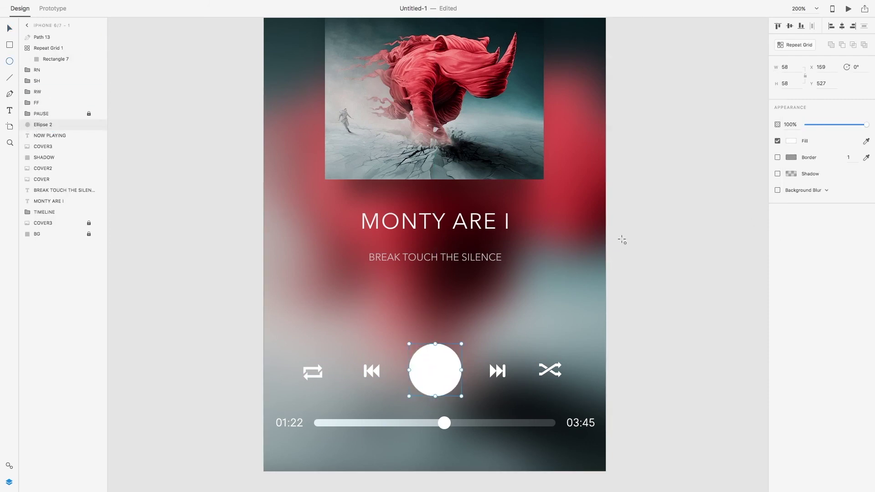
click(817, 125)
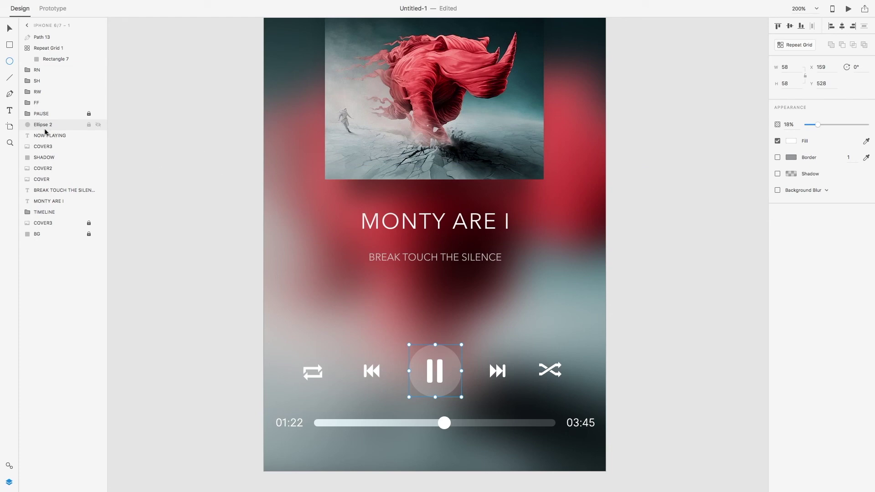
Unlock the pause group and move the circle together with all five playback icons up 13 px
shift+click(42, 114)
shift+click(40, 103)
shift+click(39, 91)
shift+click(39, 81)
shift+click(40, 70)
key(super+l)
key(Up)
key(Up)
key(Up)
key(Up)
key(Up)
key(Up)
key(Up)
key(Up)
key(Up)
key(Up)
key(Up)
key(Up)
key(Up)
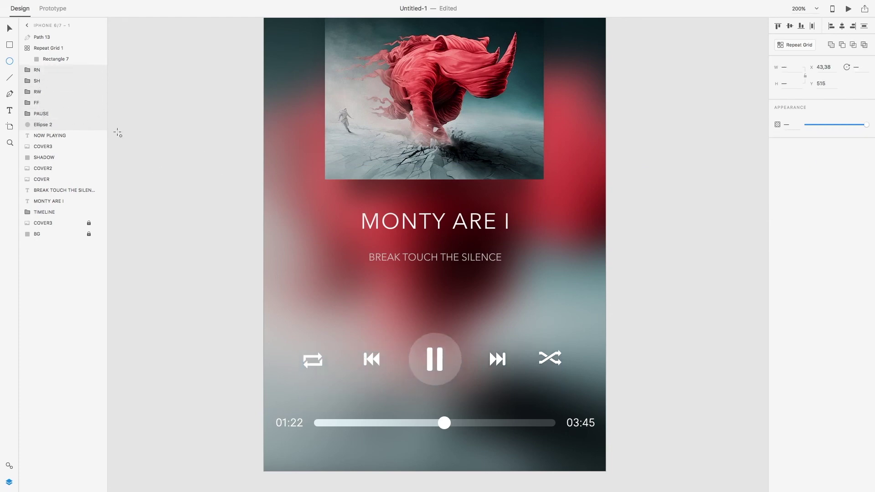
Move the BREAK TOUCH THE SILENCE text up 11 px, closer to the artist title
click(406, 259)
key(Up)
key(Up)
key(Up)
key(Up)
key(Up)
key(Up)
key(Up)
key(Up)
key(Up)
key(Up)
key(Up)
click(180, 209)
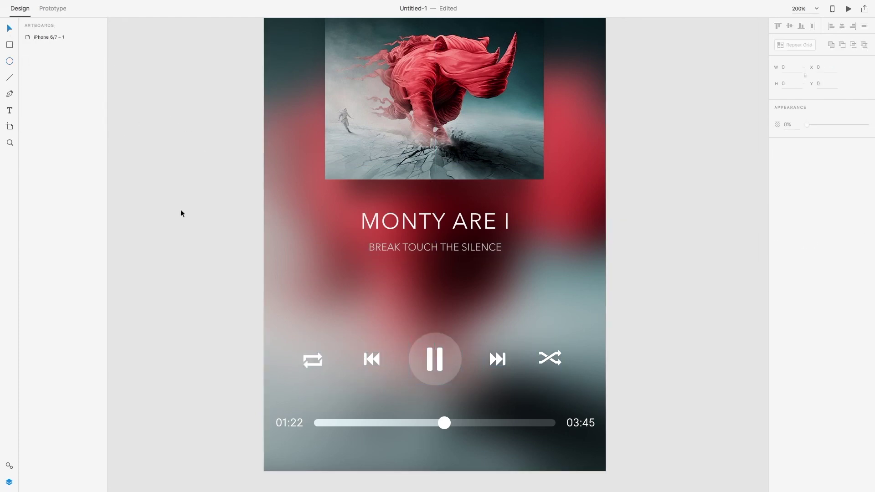